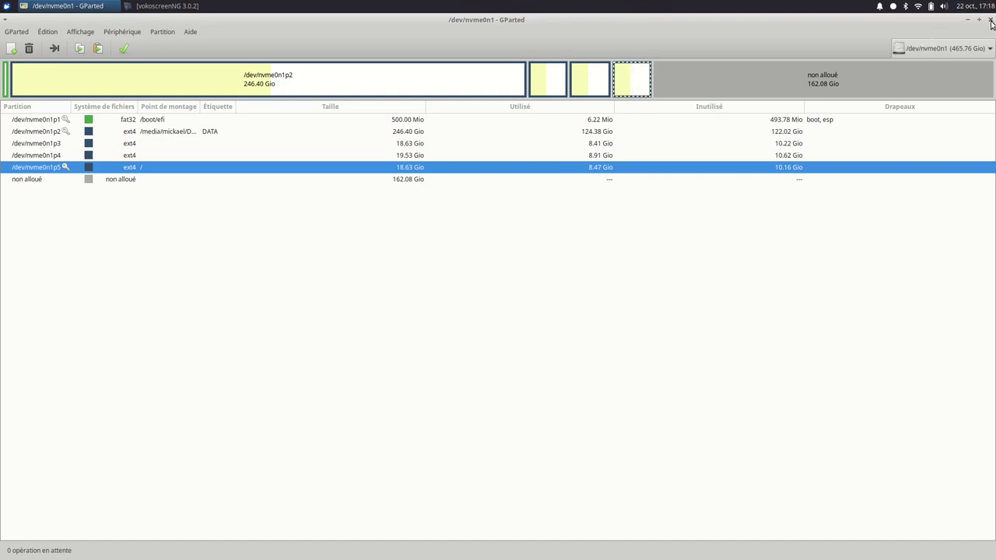
Step: Inspect the partitions of the second disk /dev/nvme1n1, return to /dev/nvme0n1, and close the partition editor
click(942, 49)
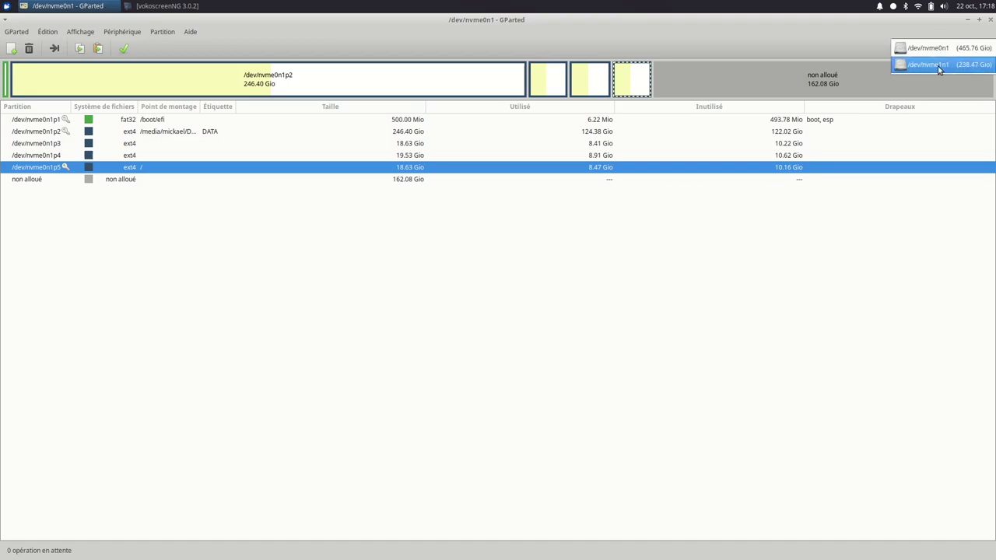
click(939, 67)
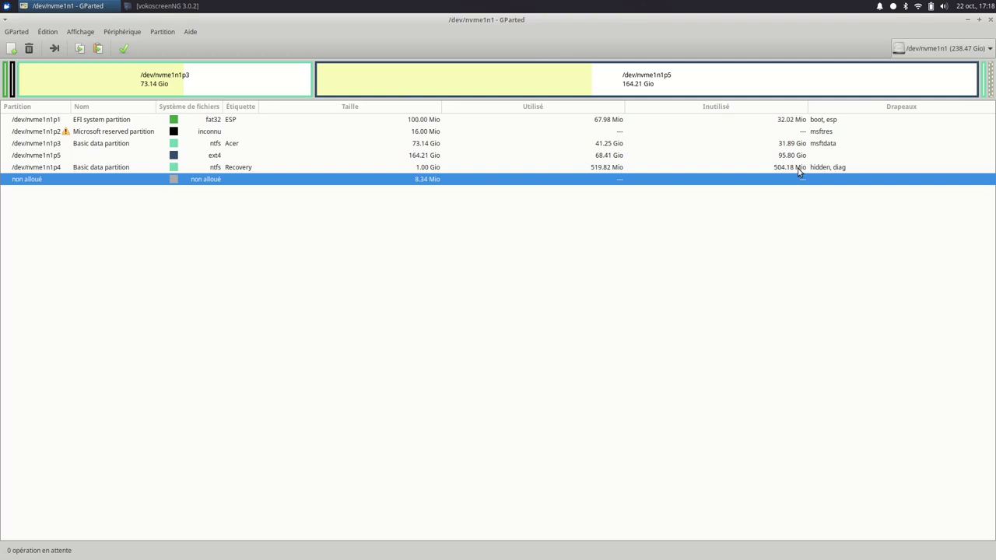
click(990, 49)
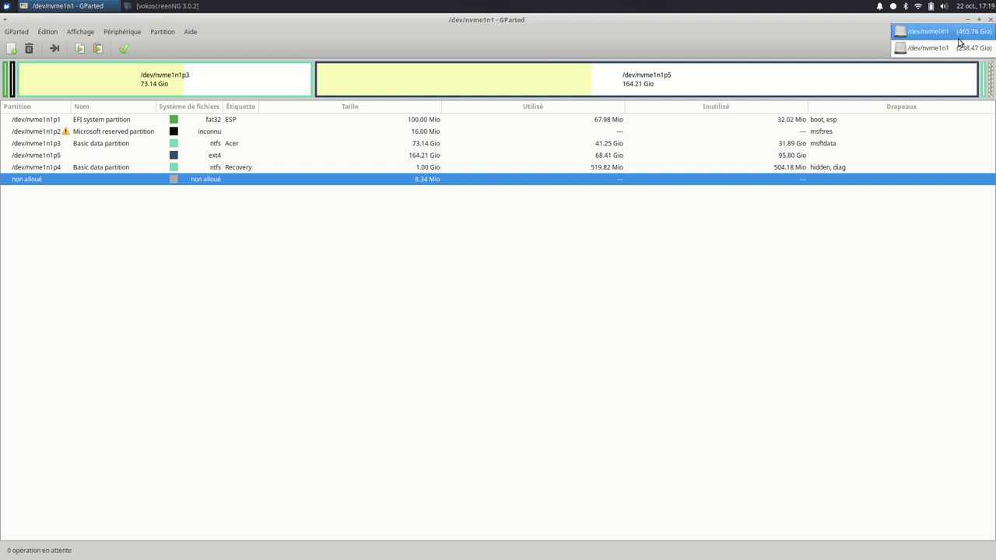
click(959, 37)
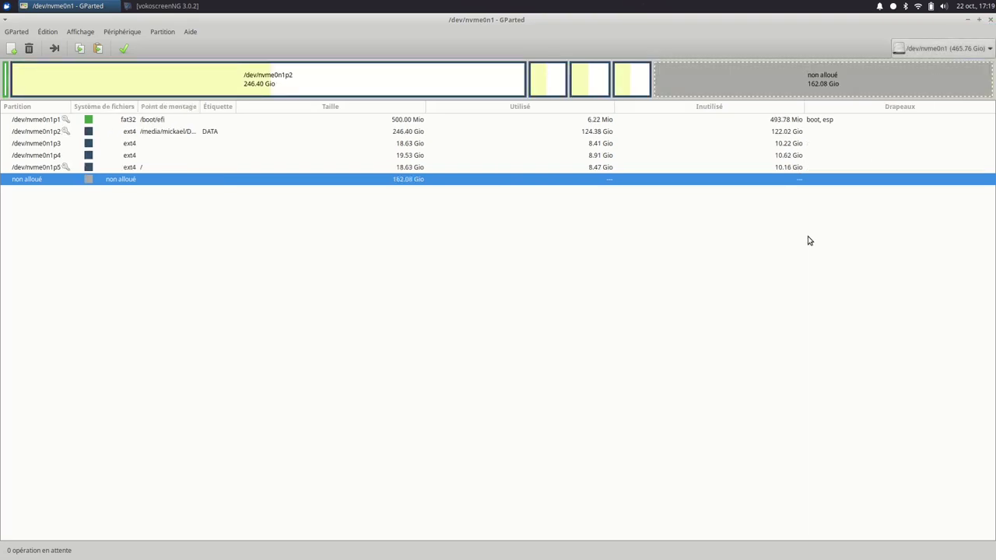
key(ctrl+q)
Step: View "Portail extérieur coffret.pdf" and "VAE - GARMIN 245.ods" from the home Documents folder, closing each one
double_click(42, 465)
click(178, 89)
double_click(178, 88)
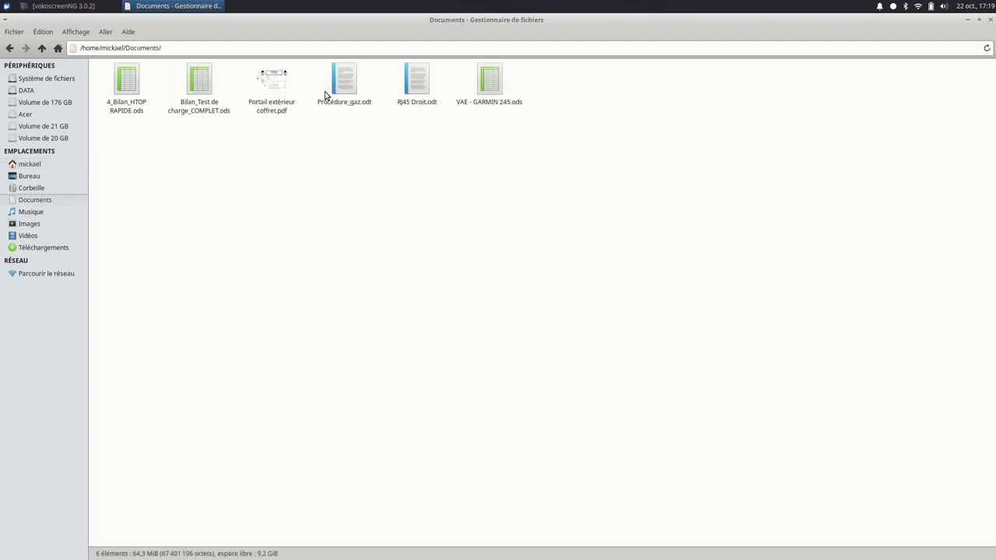
double_click(271, 84)
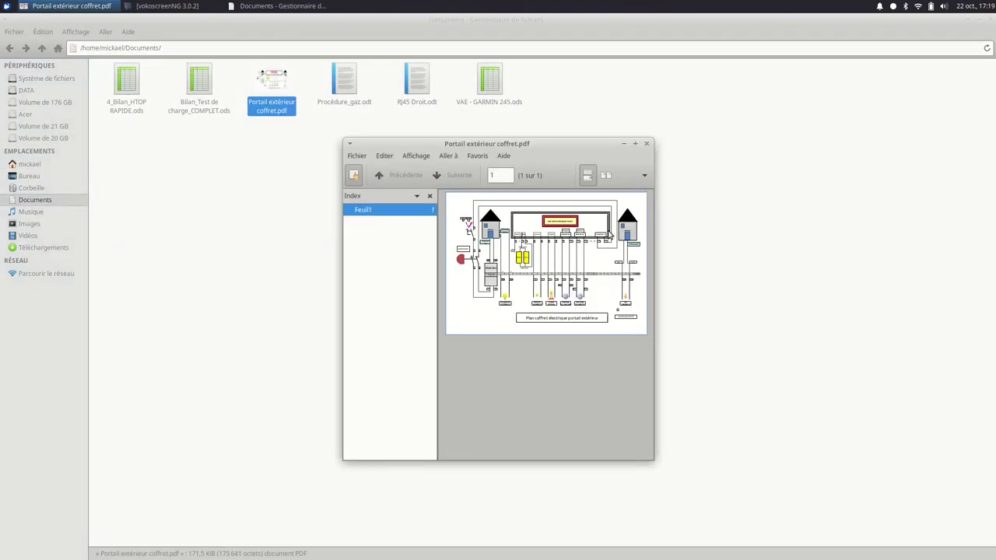
click(645, 143)
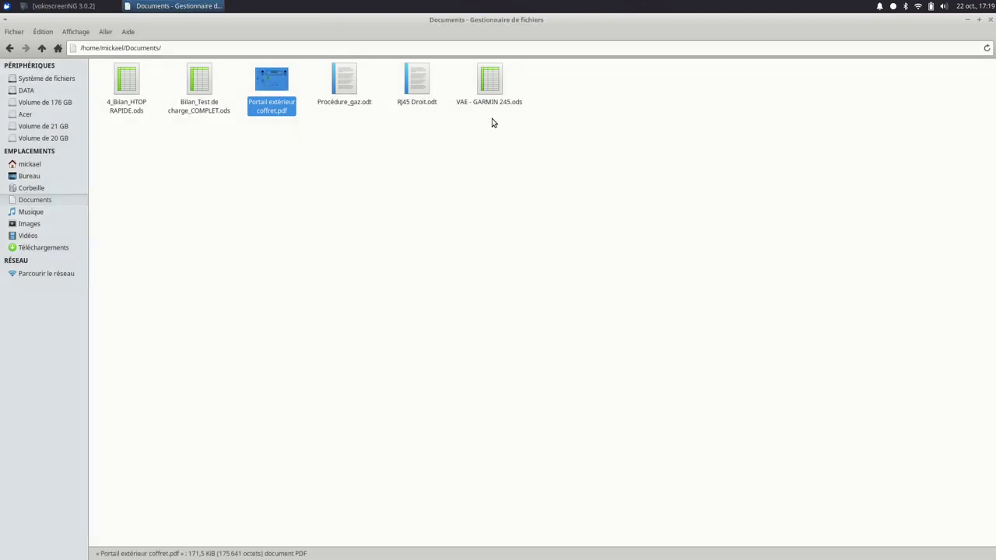
double_click(495, 76)
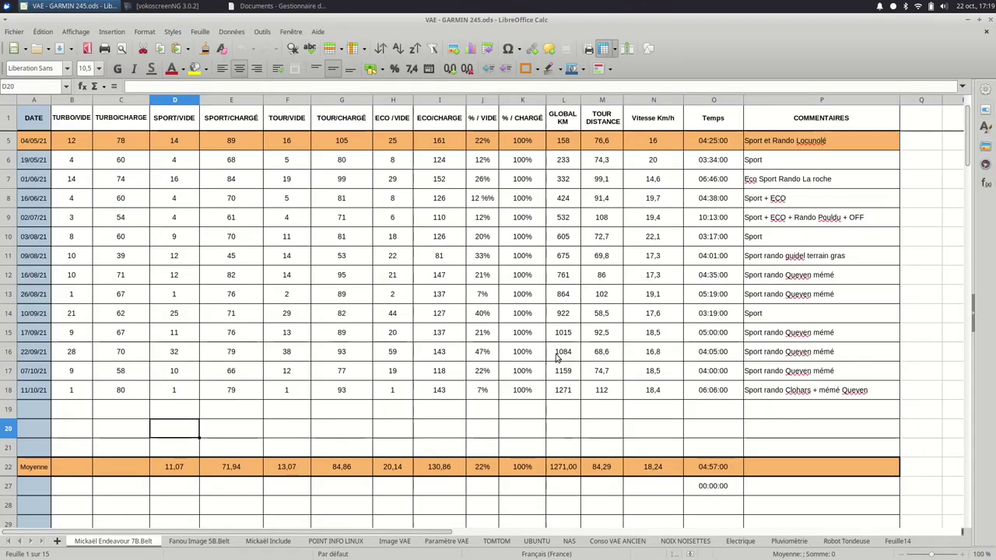
click(991, 24)
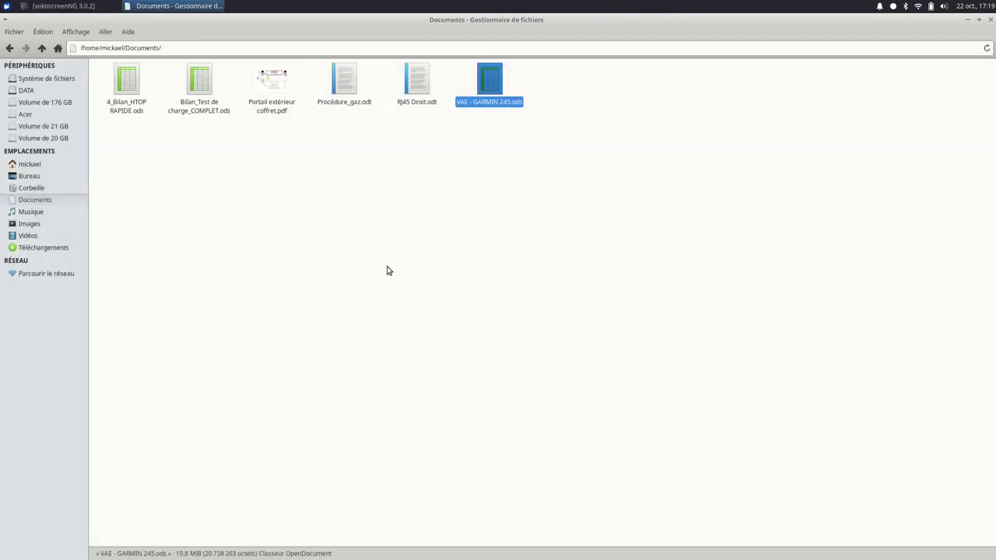
Step: Play INTRO_Lock_and_Key.mp3 from the home Musique folder and close the media player
click(44, 49)
click(344, 81)
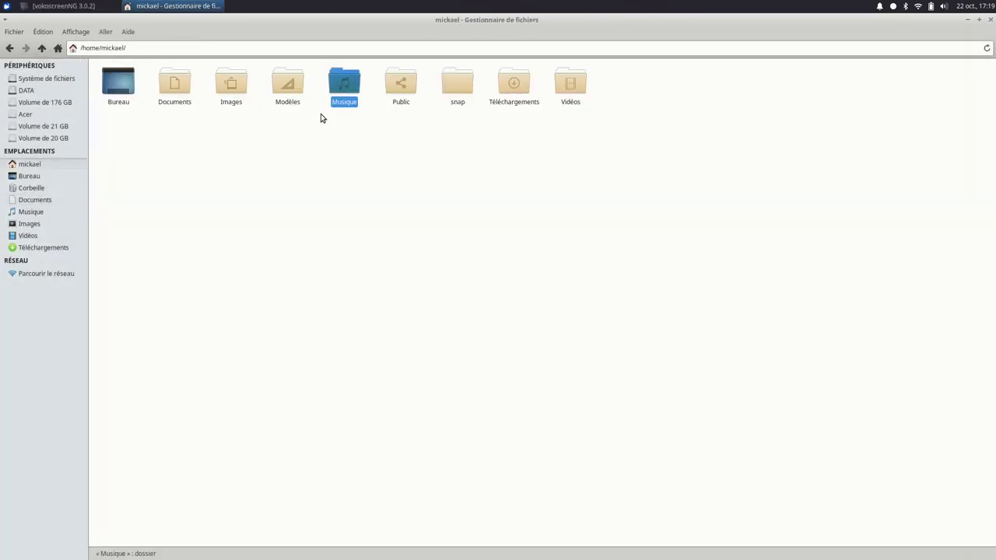
double_click(347, 85)
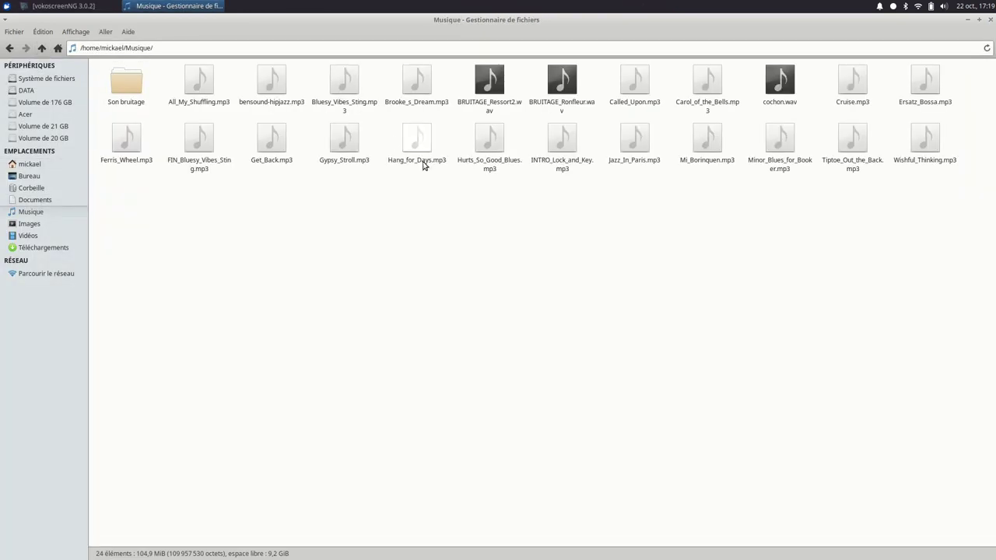
click(560, 147)
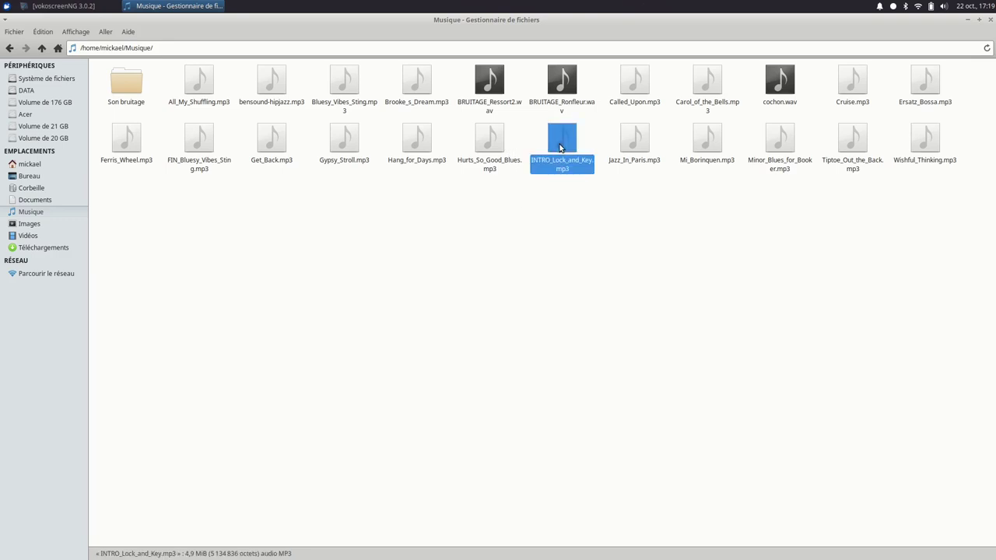
double_click(560, 144)
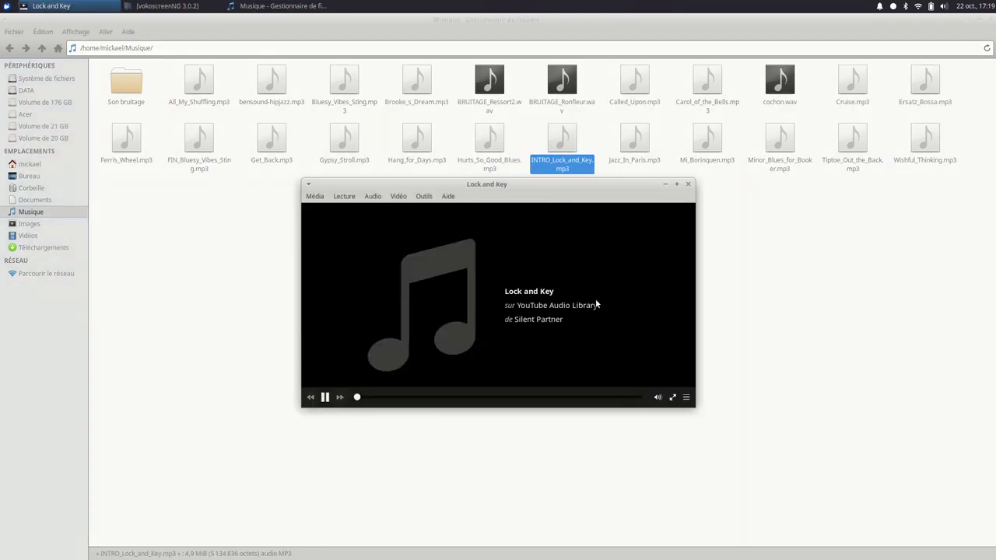
click(687, 185)
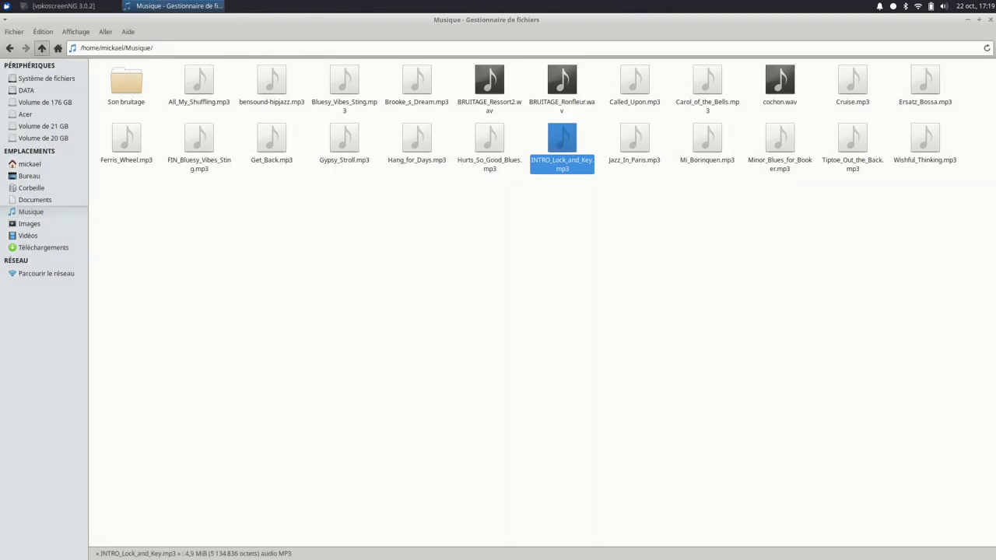
Step: Play loup.mp4 from the home Vidéos folder, close the player and return to the home folder
click(42, 48)
double_click(571, 84)
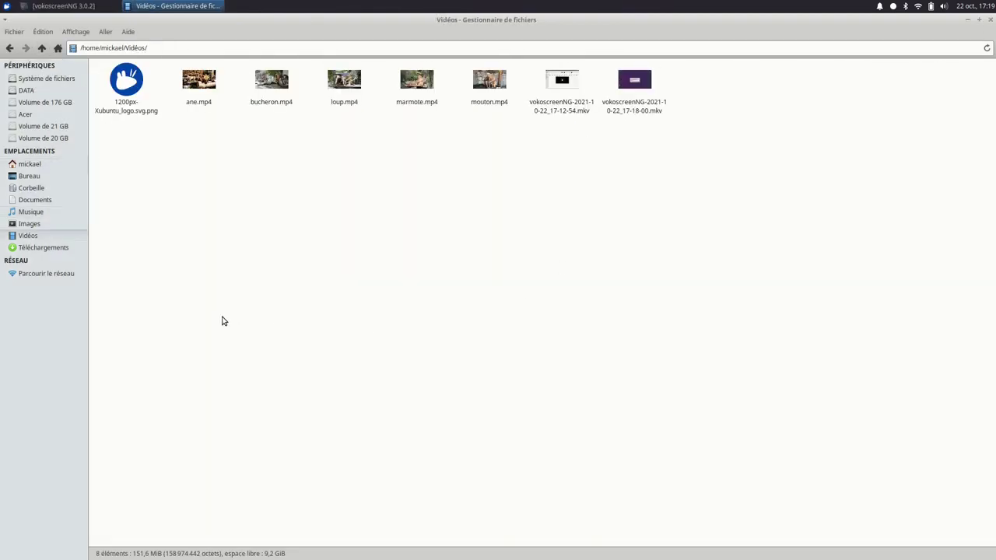
double_click(339, 84)
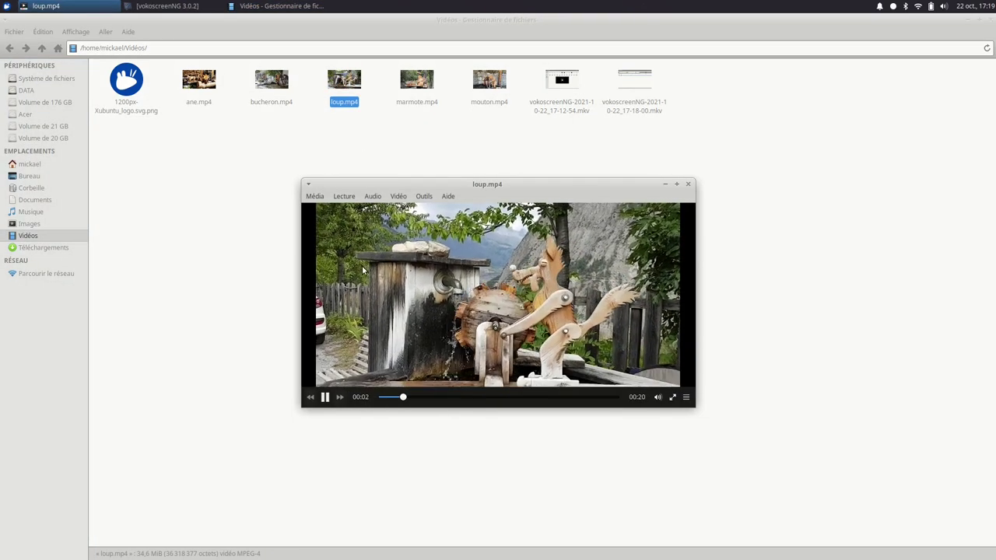
click(689, 187)
key(alt+Up)
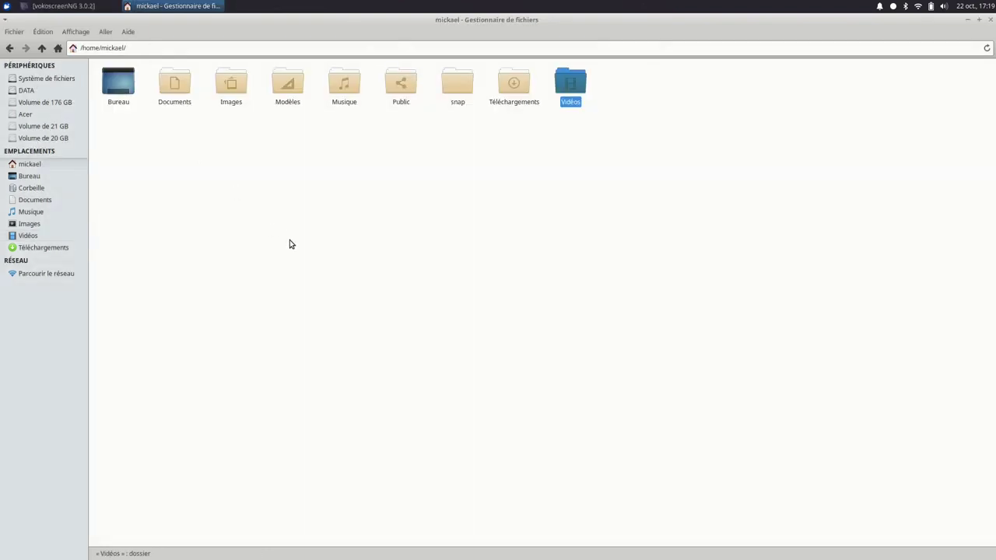
Step: Show the hidden files in the home folder, point out the .mozilla folder, and close the file manager
click(74, 33)
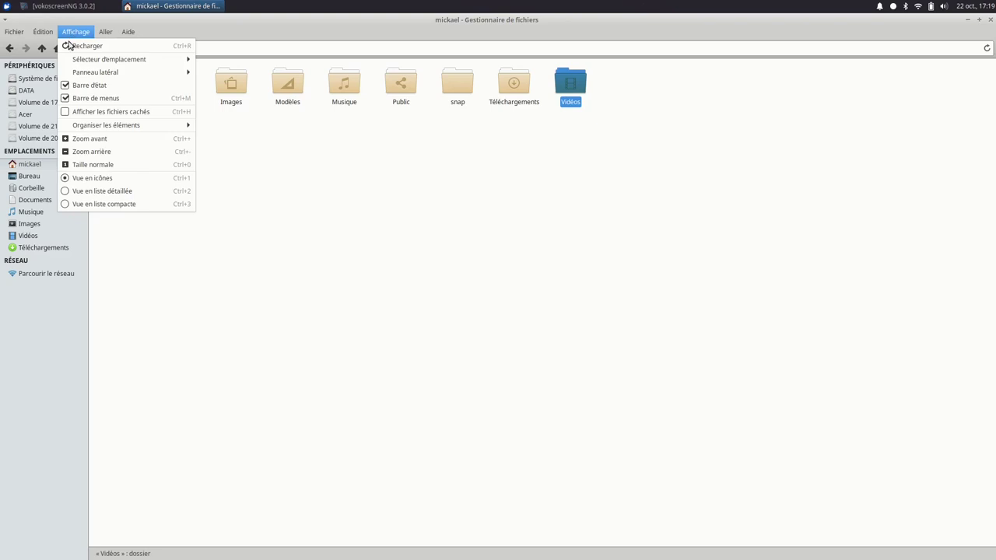
click(70, 112)
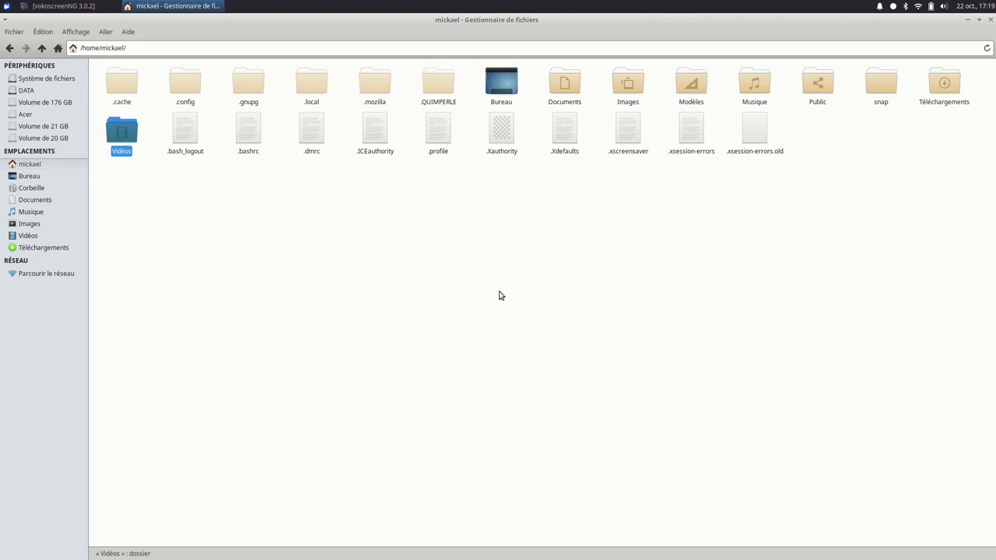
click(380, 85)
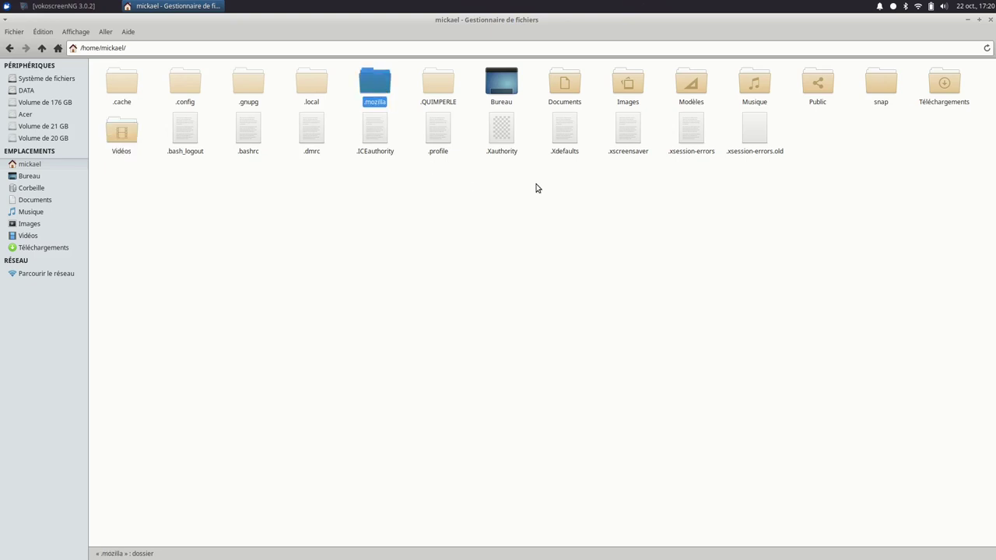
click(991, 20)
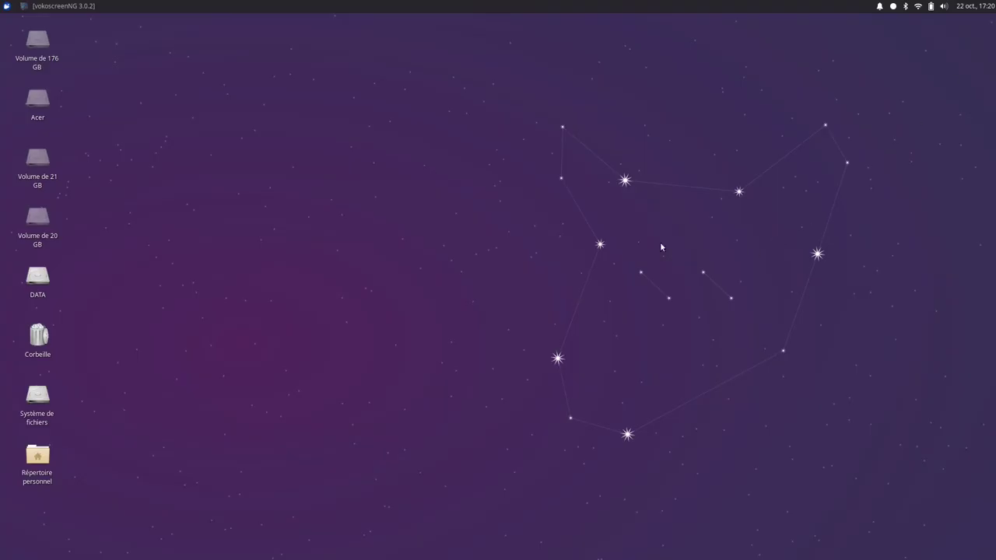
Step: Switch to Firefox to look over the restored Libre à Quimperlé and Paramètres tabs and the application menu, and close the browser
click(6, 5)
click(154, 51)
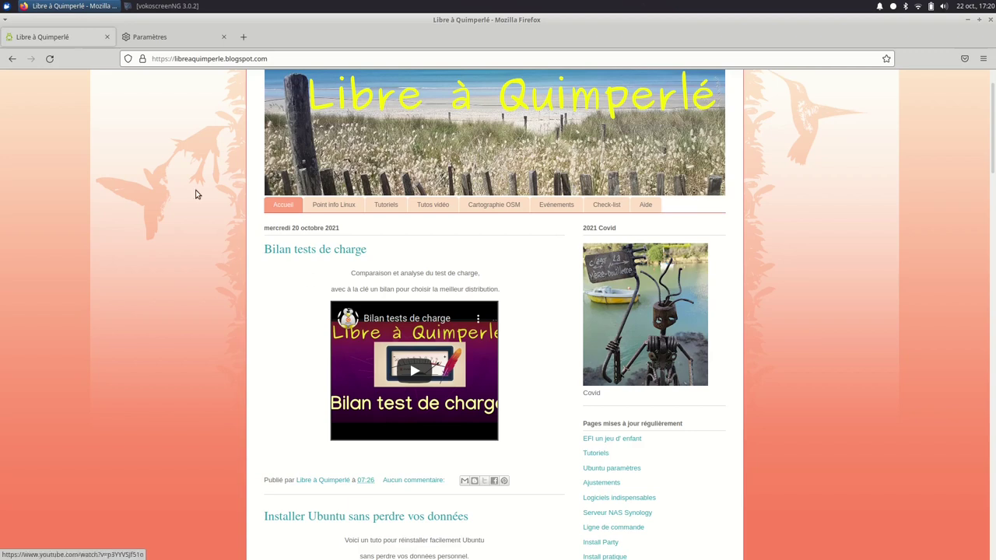
click(144, 38)
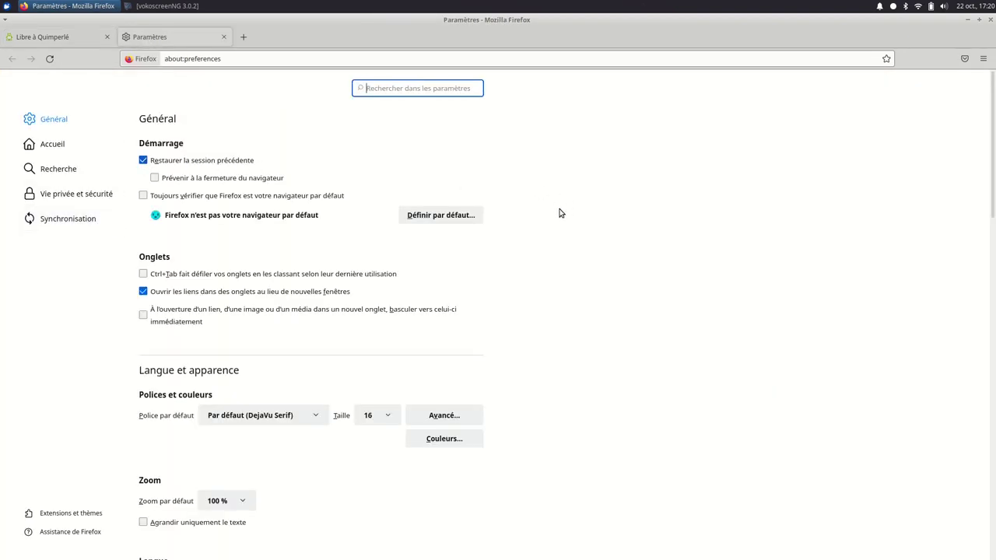
click(69, 34)
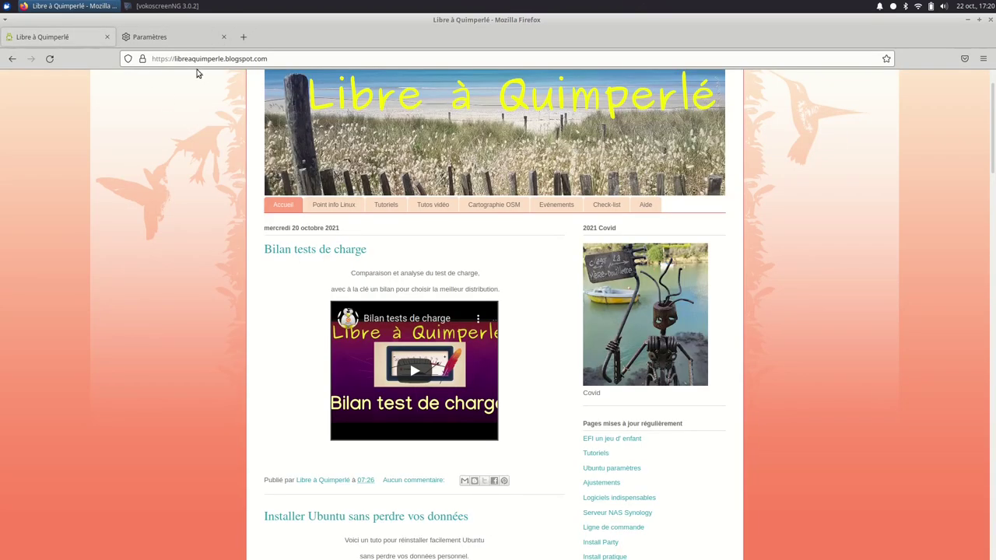
click(983, 59)
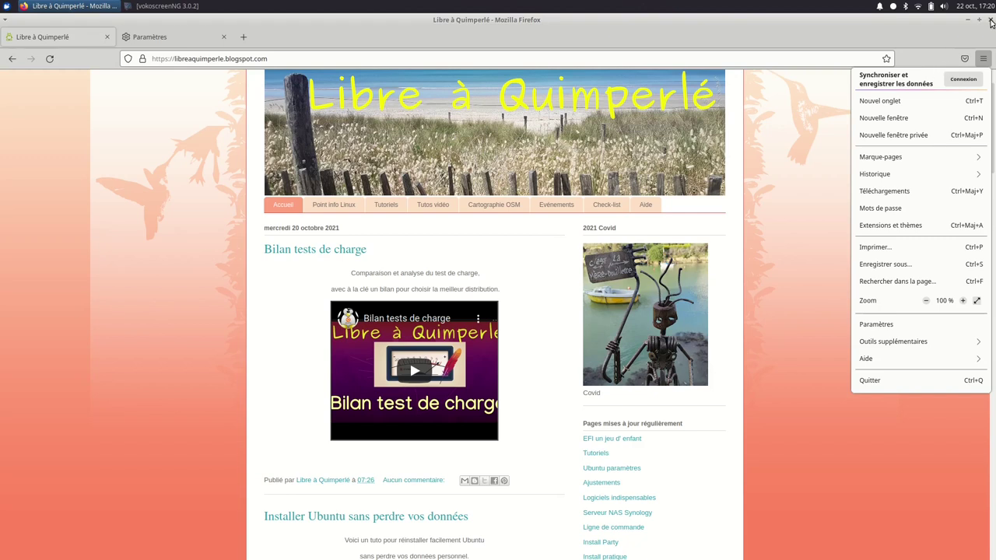
click(990, 22)
click(990, 21)
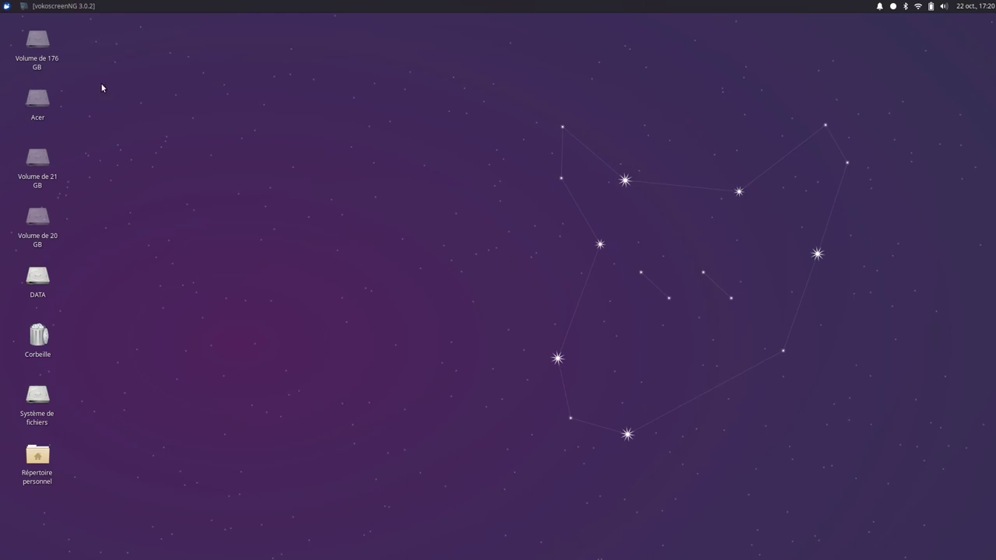
Step: Restart the computer into the Xubuntu 20.04.3 LTS live session
click(4, 7)
click(471, 246)
click(61, 7)
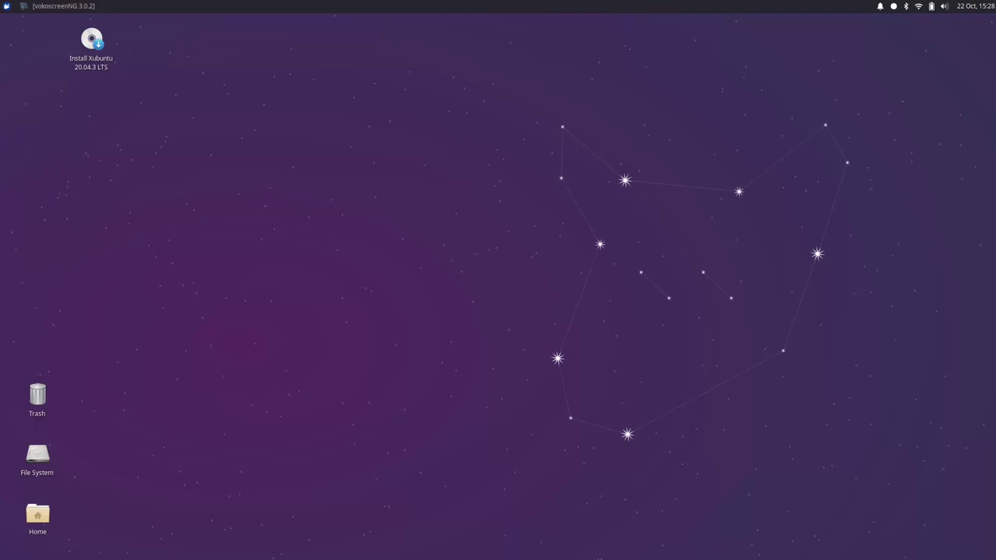
Step: Set the Xubuntu installer's language to Français and proceed to the updates and other software page
click(319, 231)
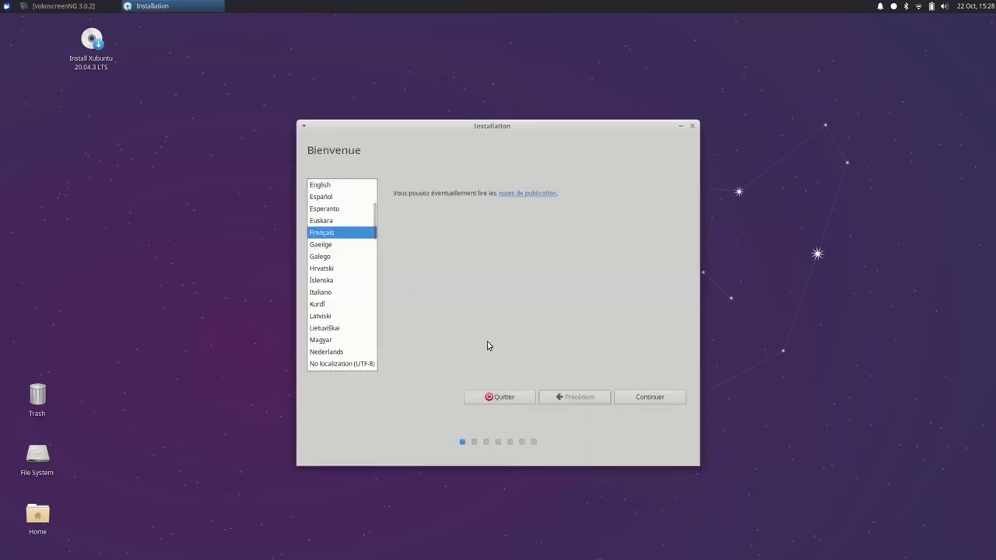
click(649, 399)
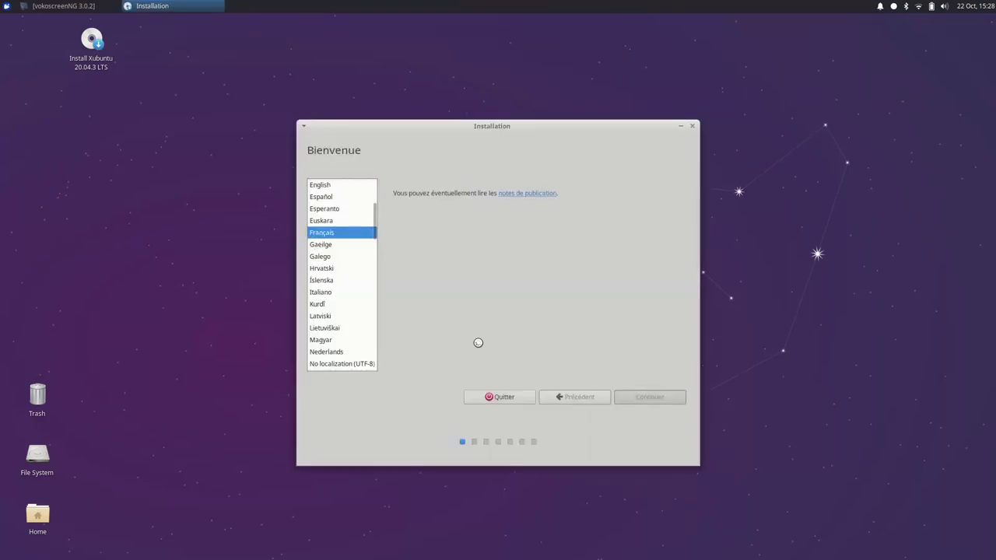
click(650, 398)
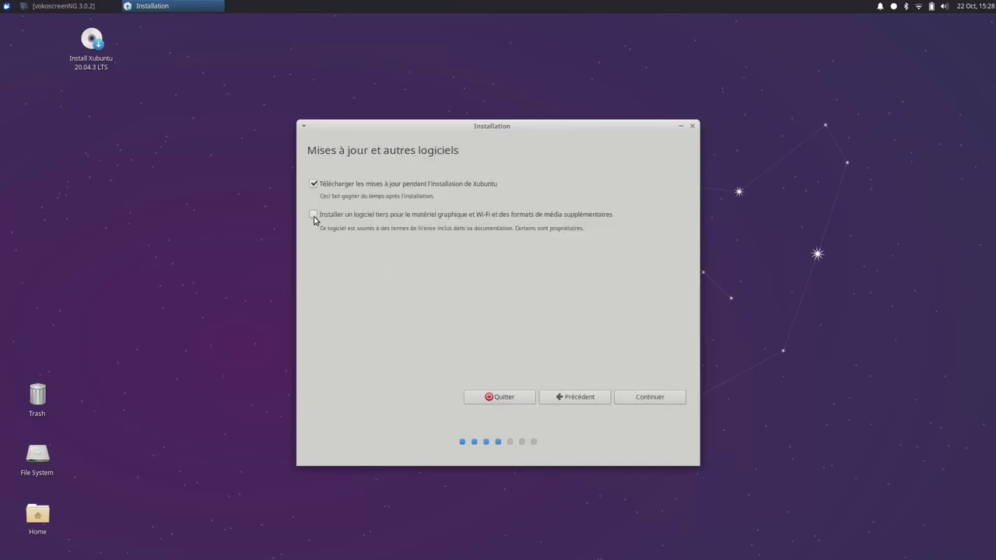
Step: Enable third-party software for graphics, Wi-Fi and extra media formats, and choose "Autre chose" as the installation type
click(313, 216)
click(650, 398)
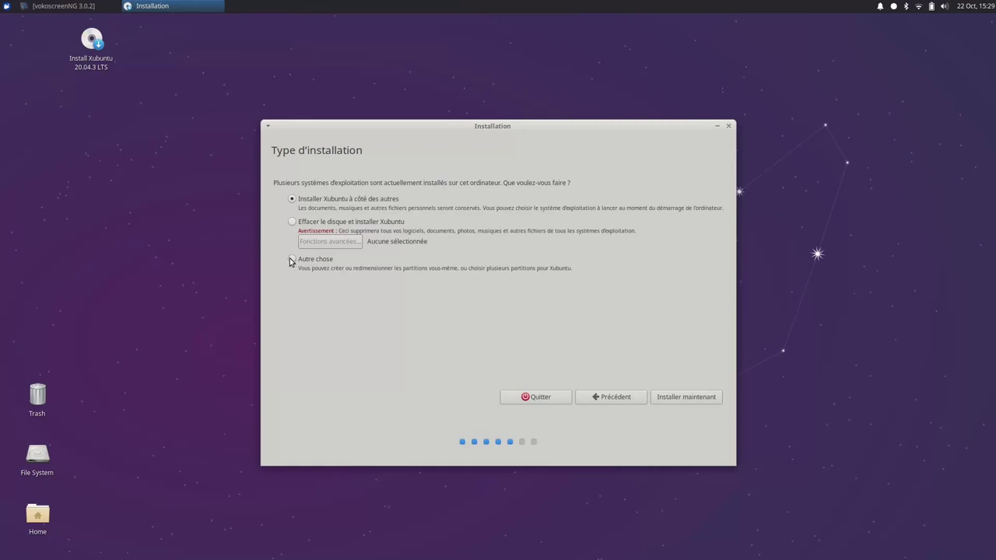
click(291, 261)
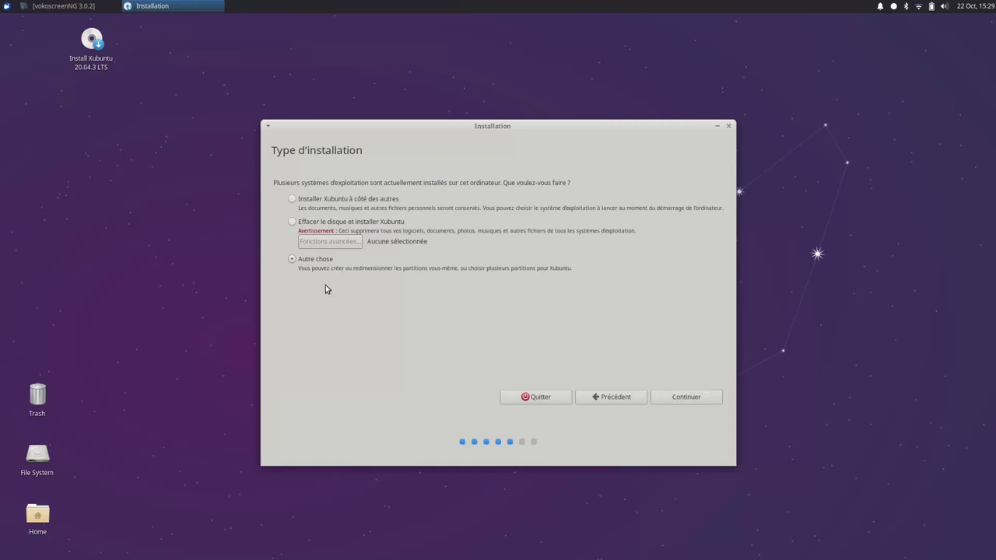
click(665, 397)
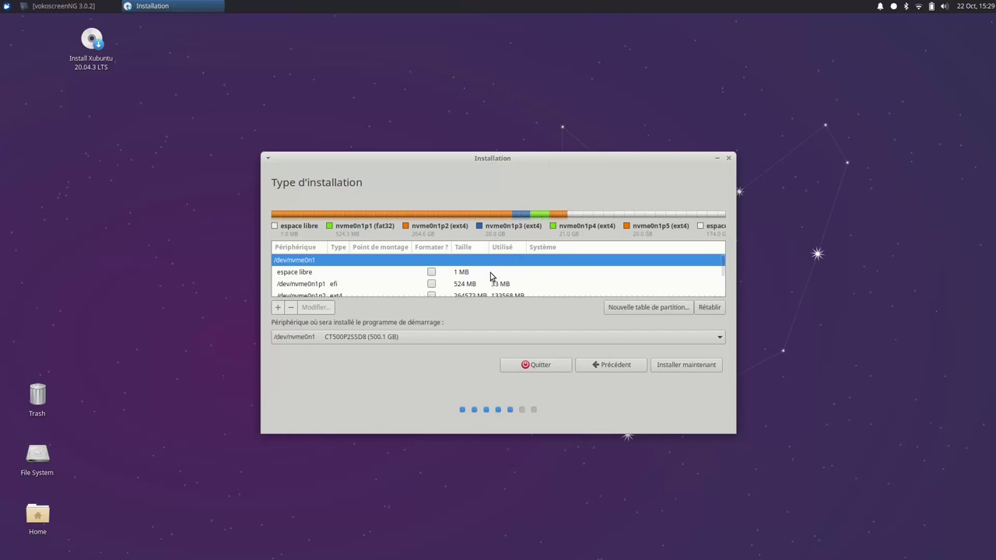
Step: Examine the partitions on /dev/nvme0n1, checking the EFI partition and which ext4 partitions hold Linux Mint and Ubuntu
click(335, 286)
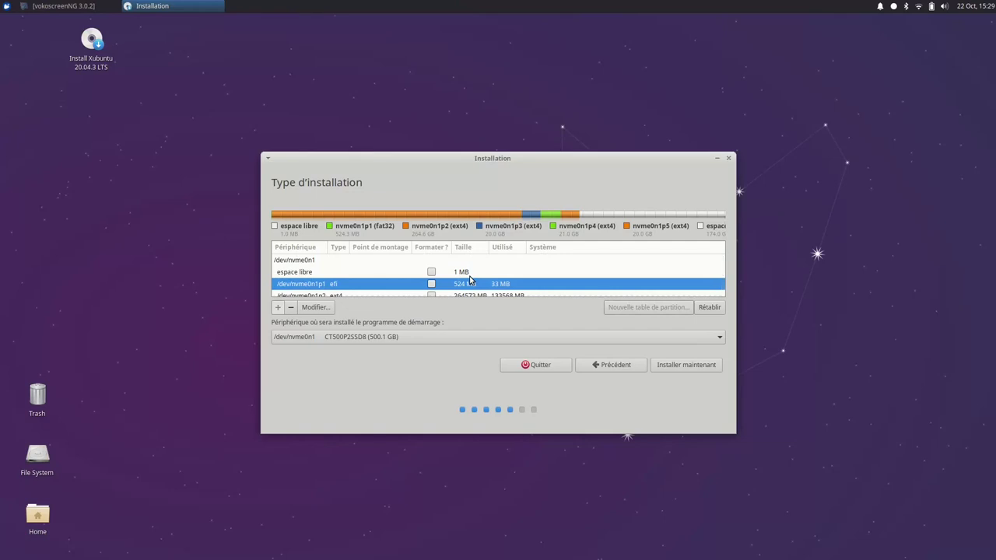
scroll(470, 280, down, 2)
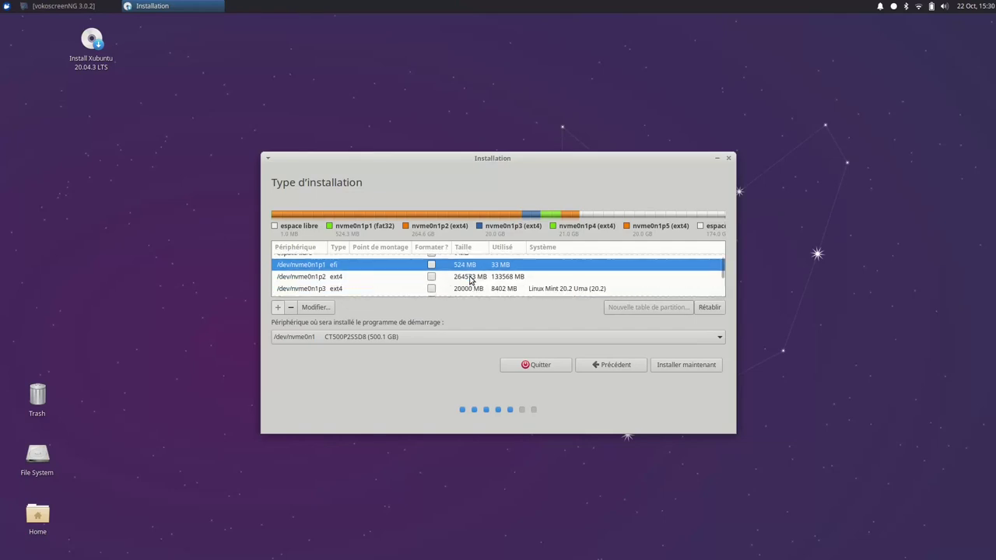
scroll(470, 280, down, 2)
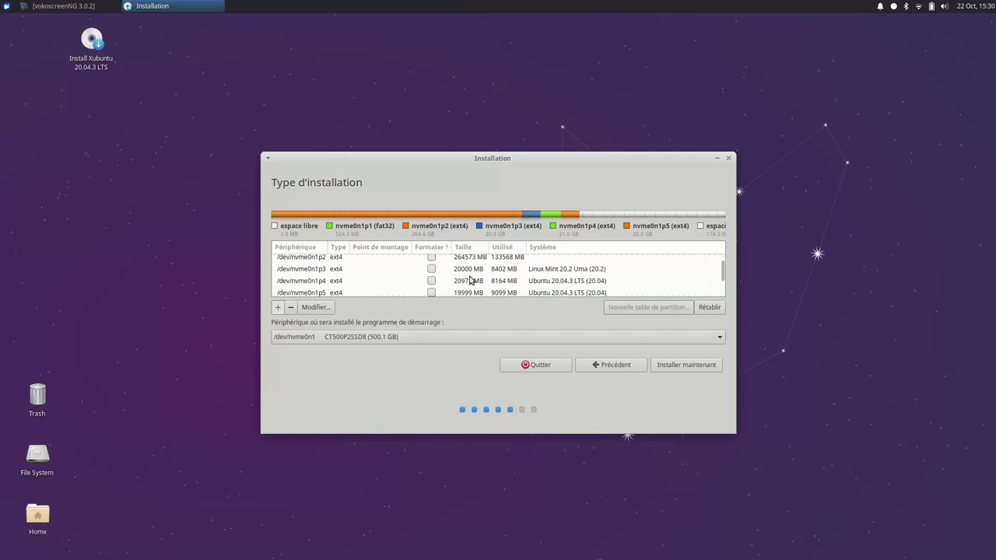
scroll(470, 280, down, 1)
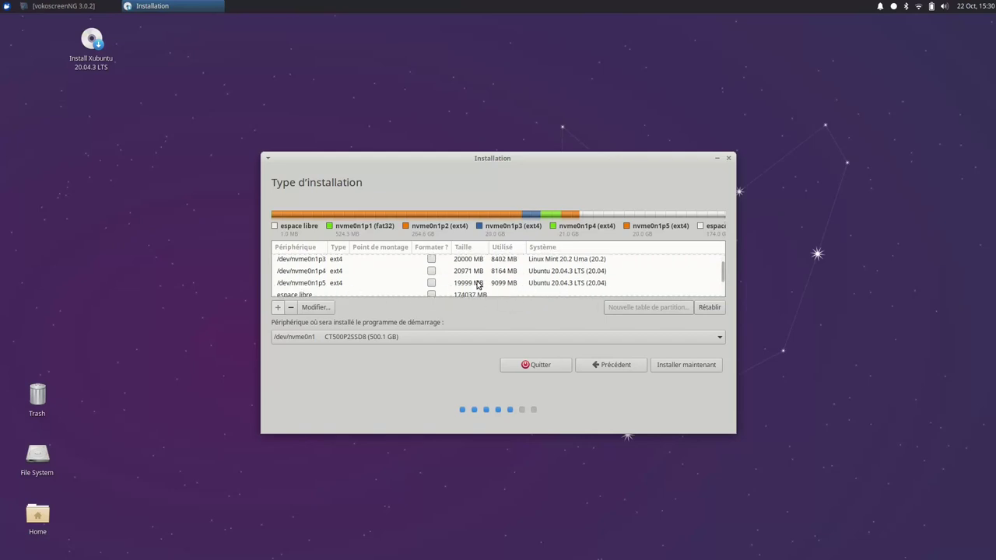
click(559, 285)
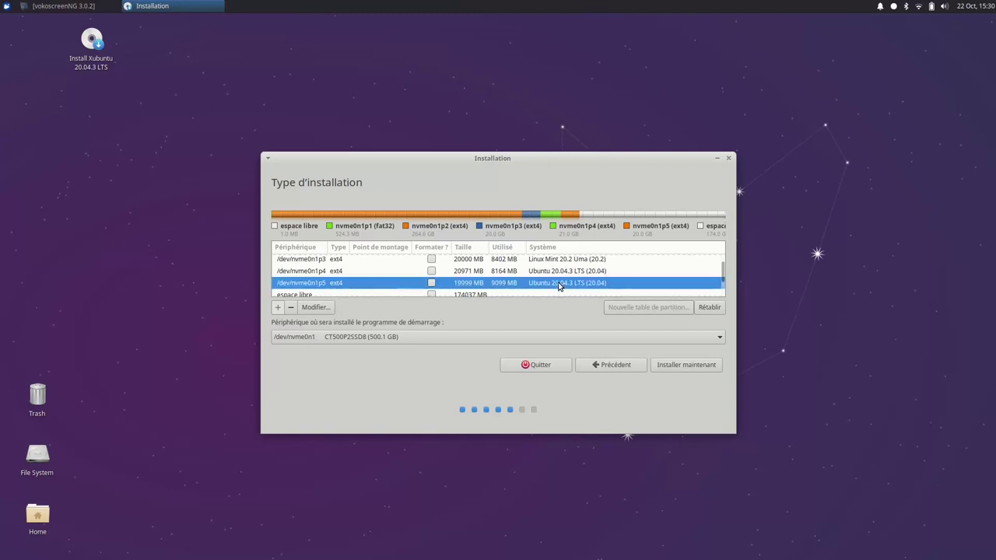
click(338, 272)
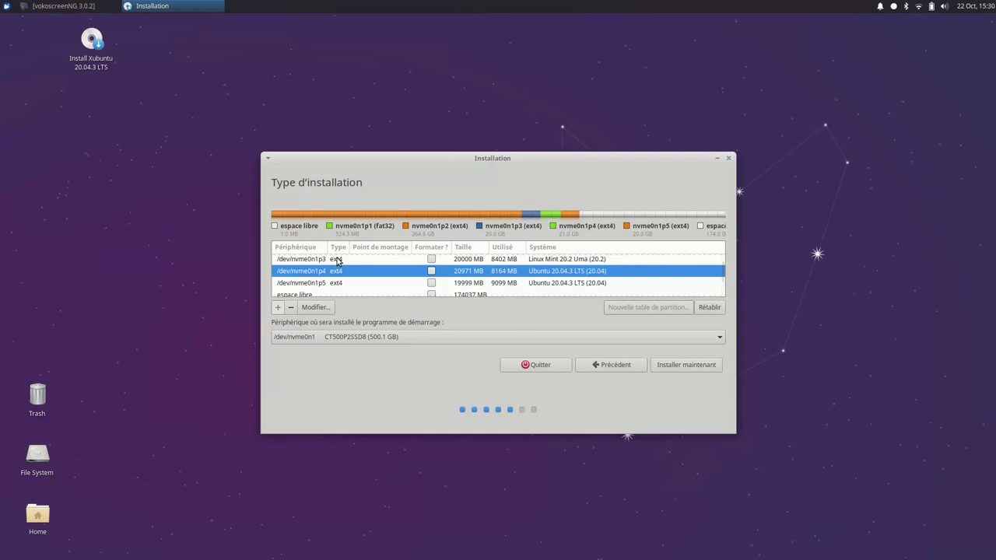
click(338, 262)
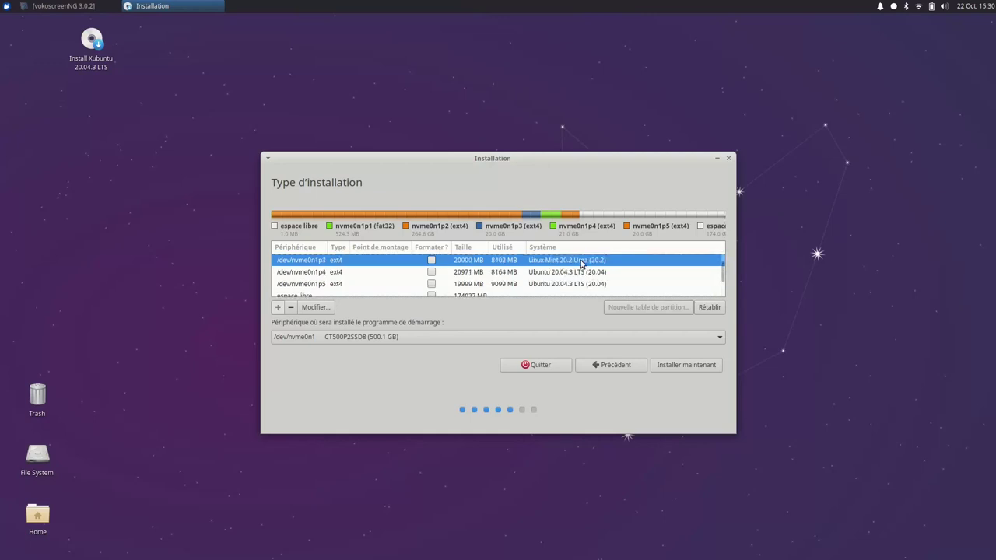
Step: Set /dev/nvme0n1p5 to the ext4 journaling file system with mount point / and no formatting, and write the change to disk
click(327, 284)
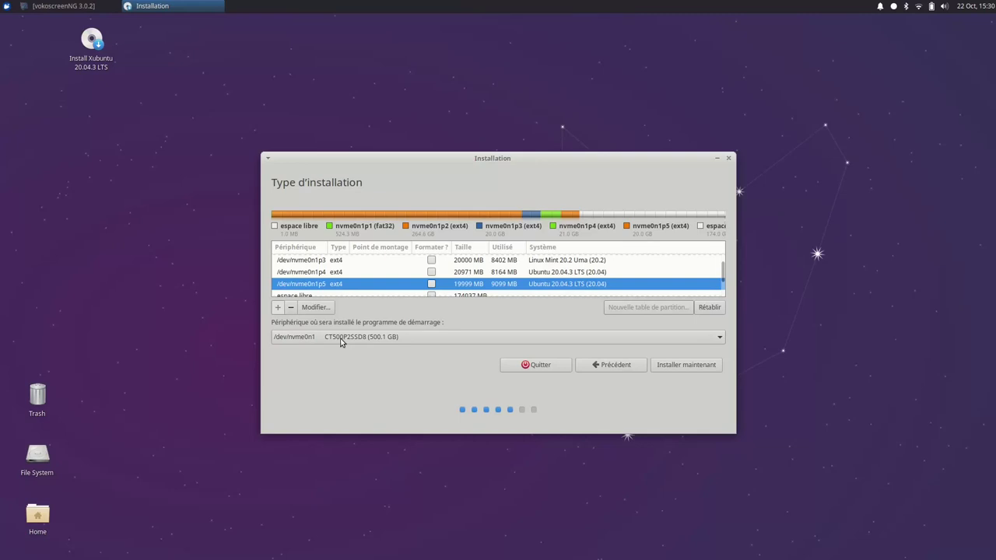
click(316, 308)
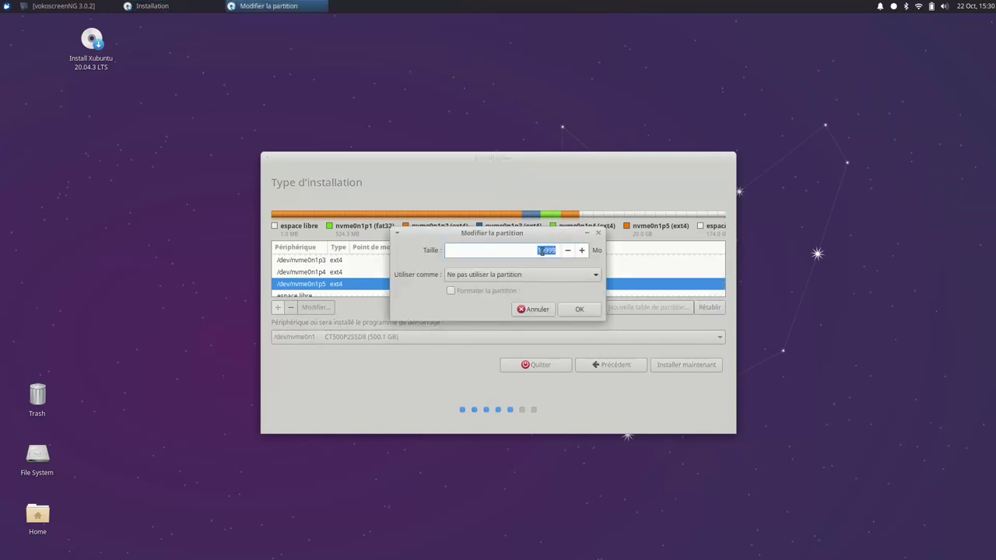
click(595, 277)
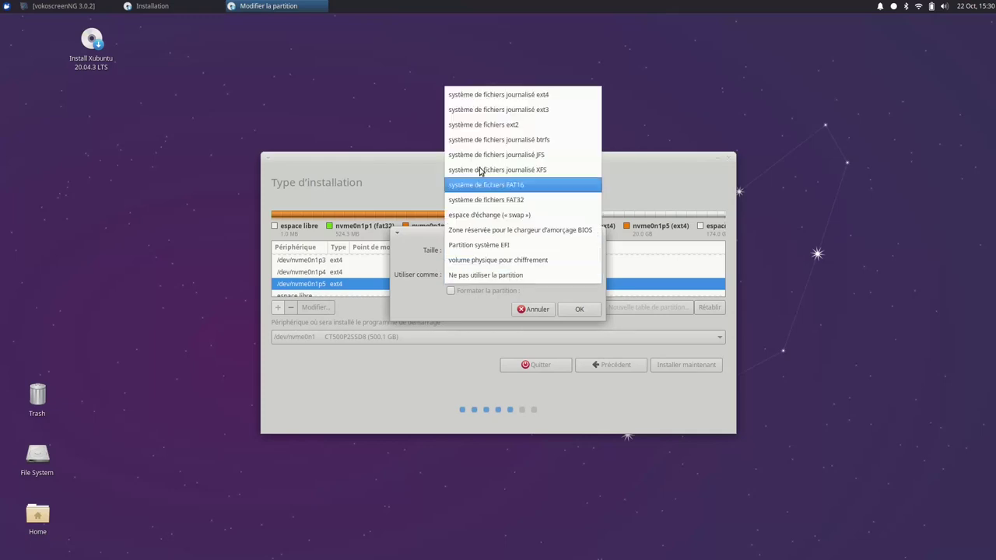
click(538, 95)
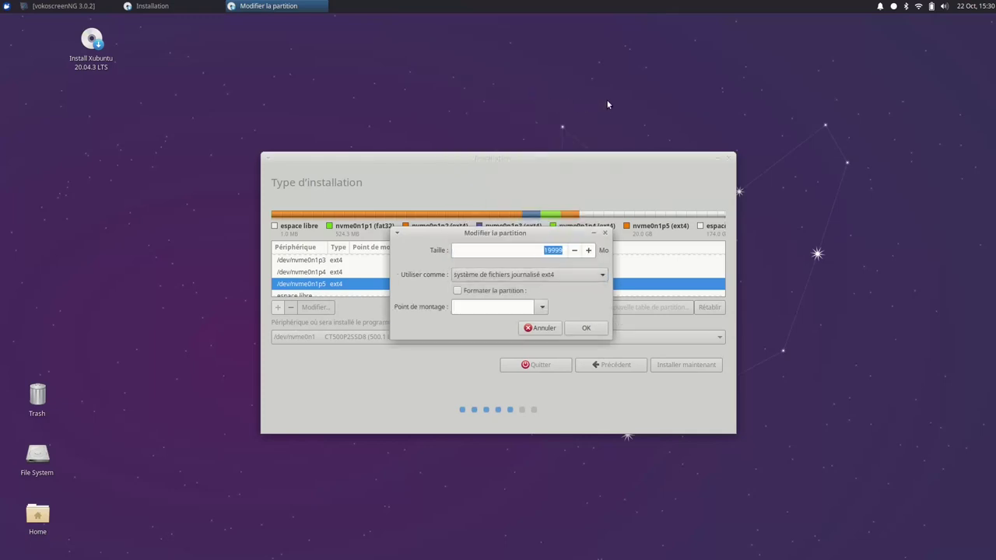
click(458, 290)
click(458, 291)
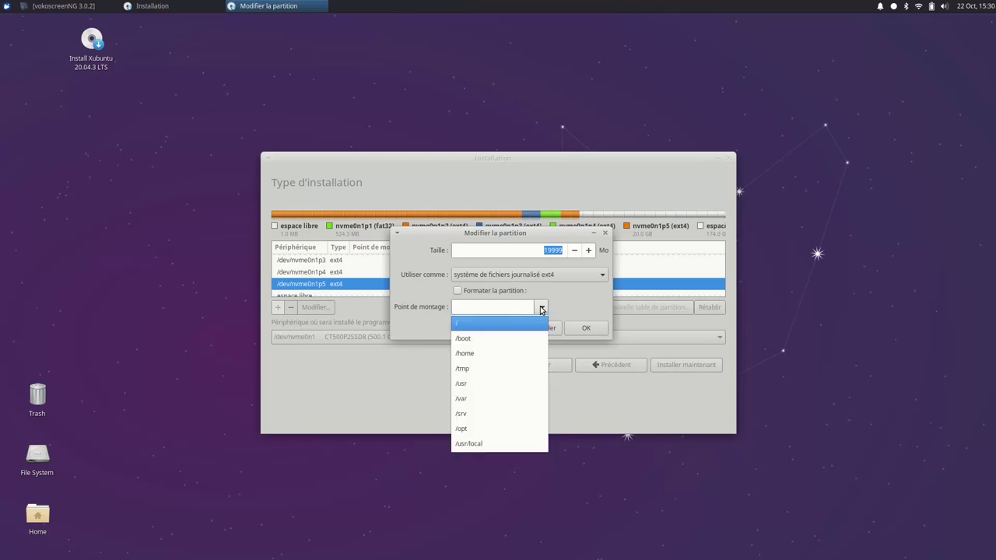
click(470, 324)
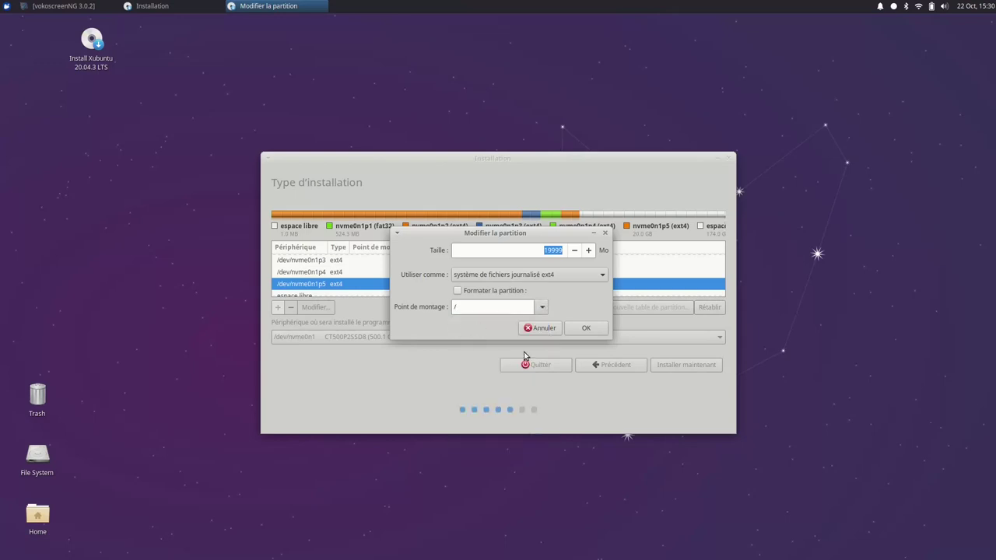
click(586, 328)
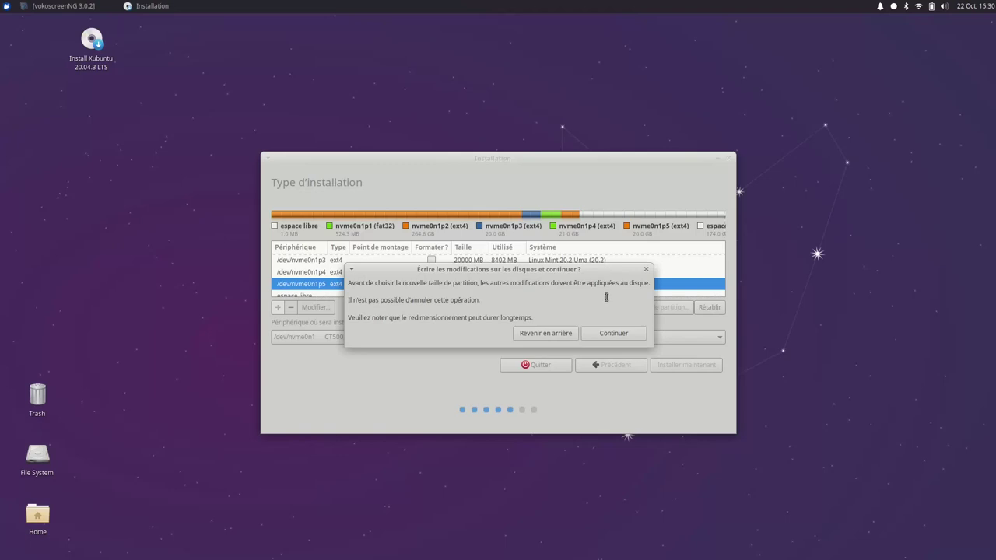
click(612, 334)
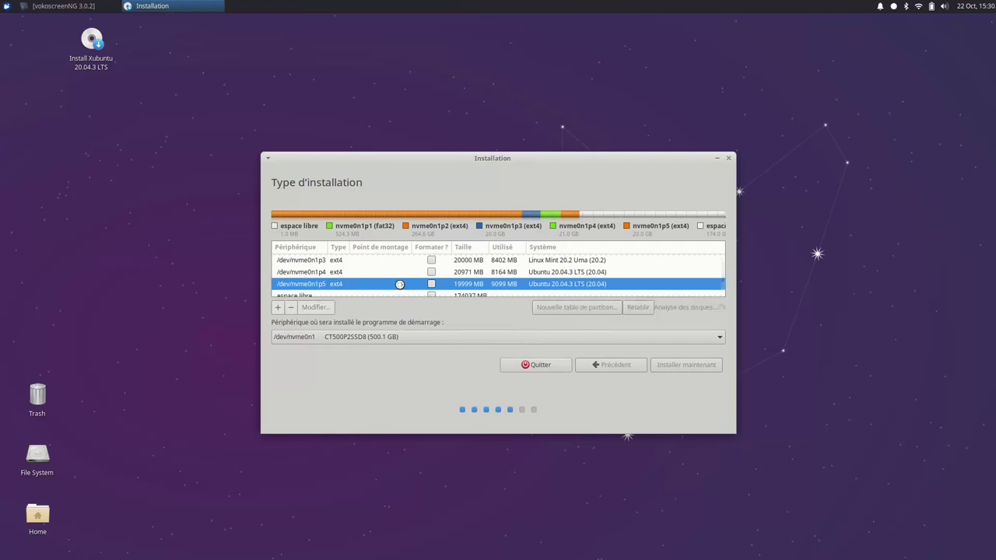
scroll(426, 272, down, 4)
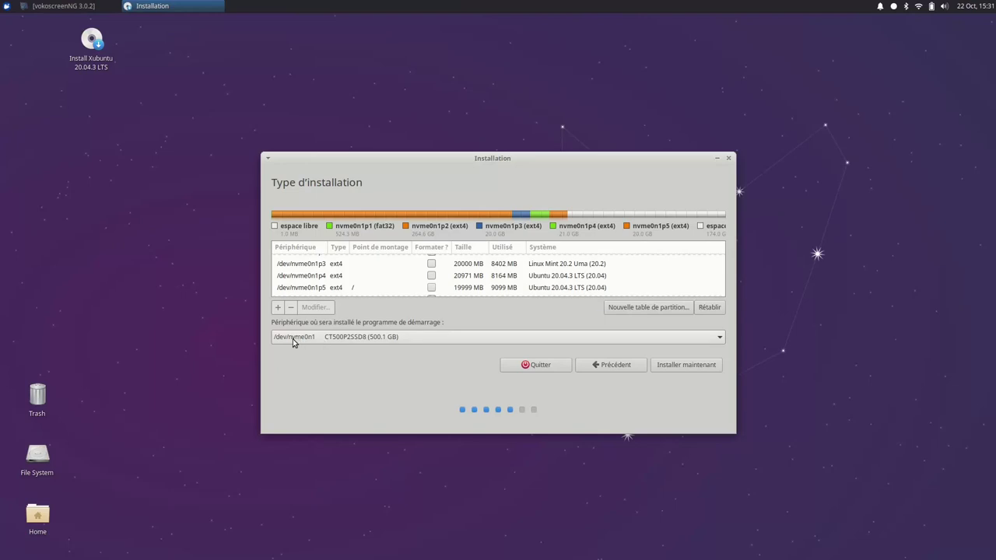
scroll(411, 289, up, 3)
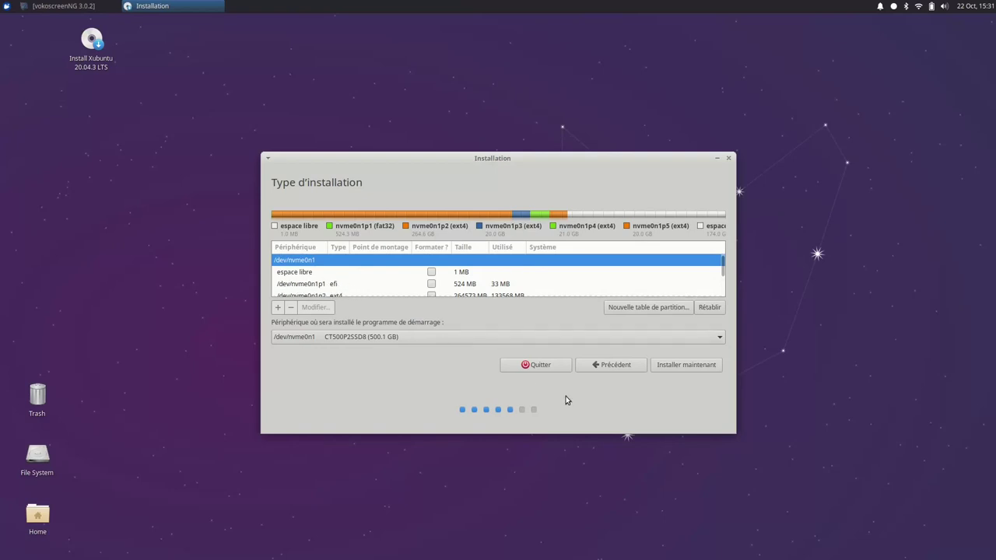
click(690, 366)
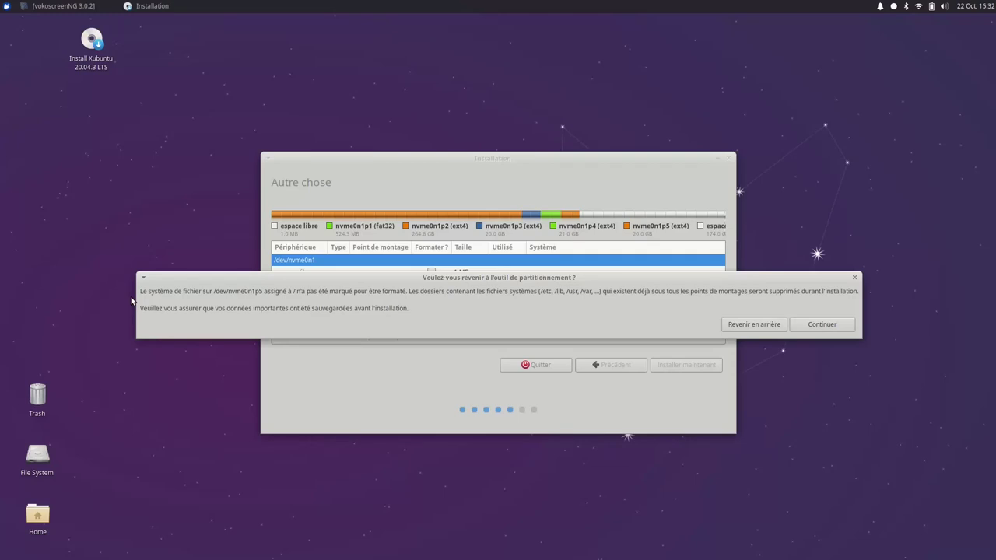
drag(254, 290, 265, 290)
click(820, 325)
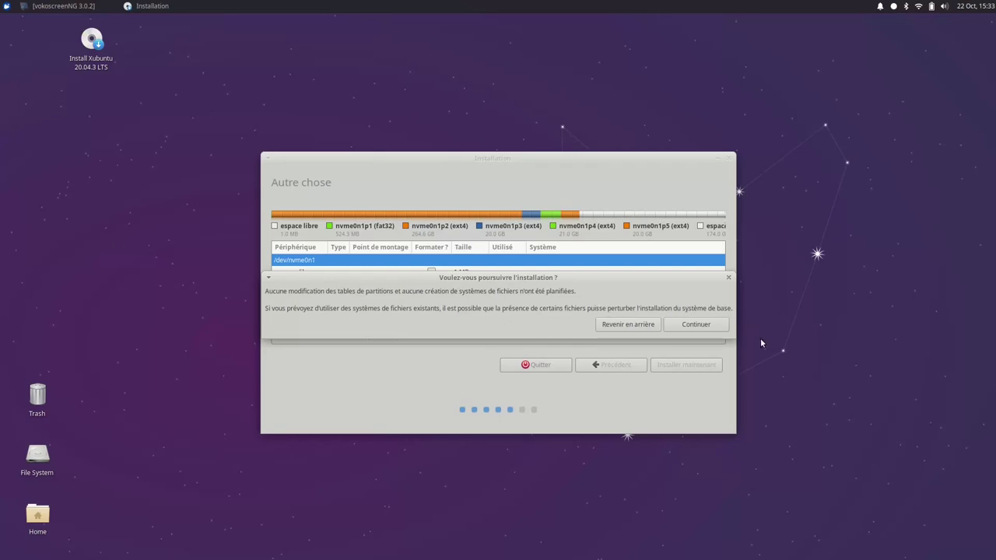
click(628, 324)
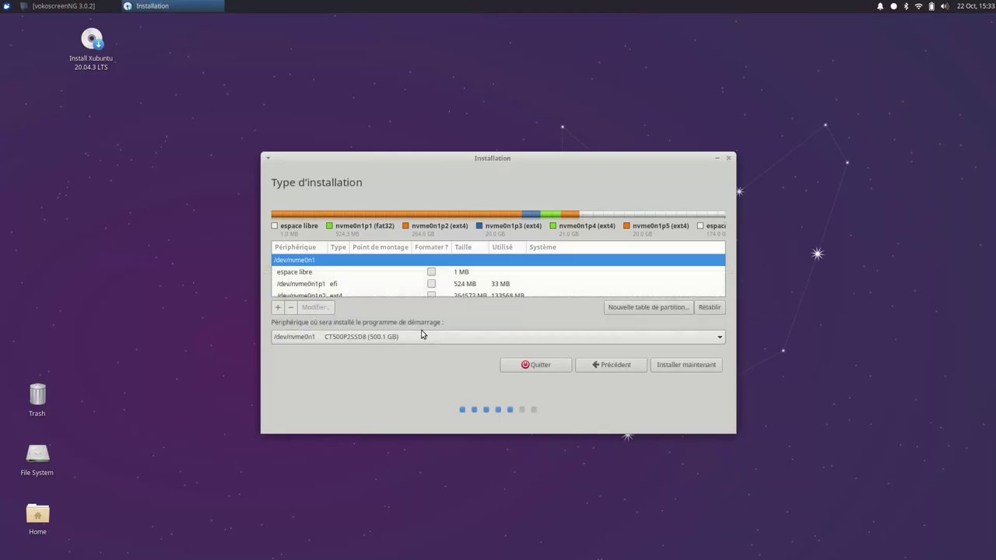
Step: Check the settings of EFI partition /dev/nvme0n1p1 and accept its use as "Partition système EFI" without formatting
click(327, 285)
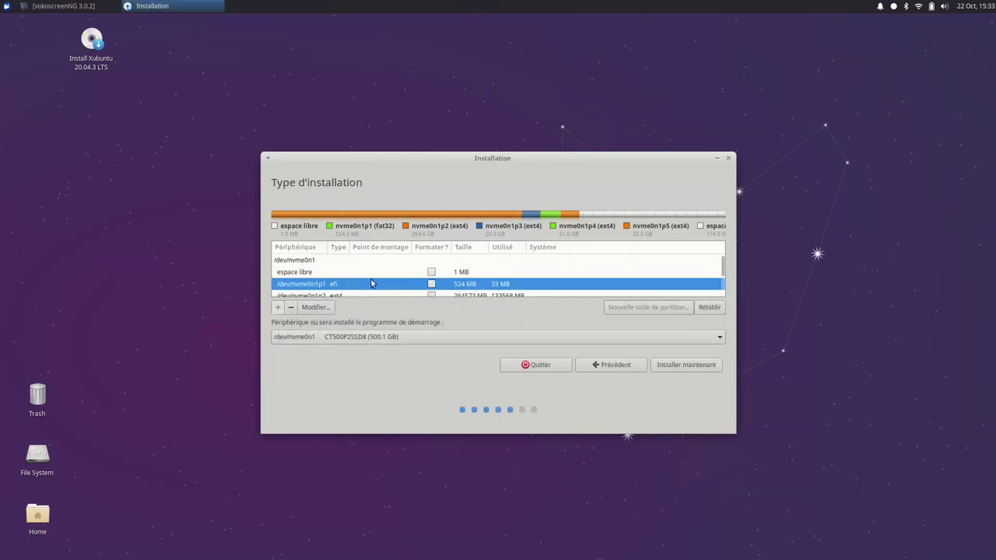
scroll(383, 283, down, 2)
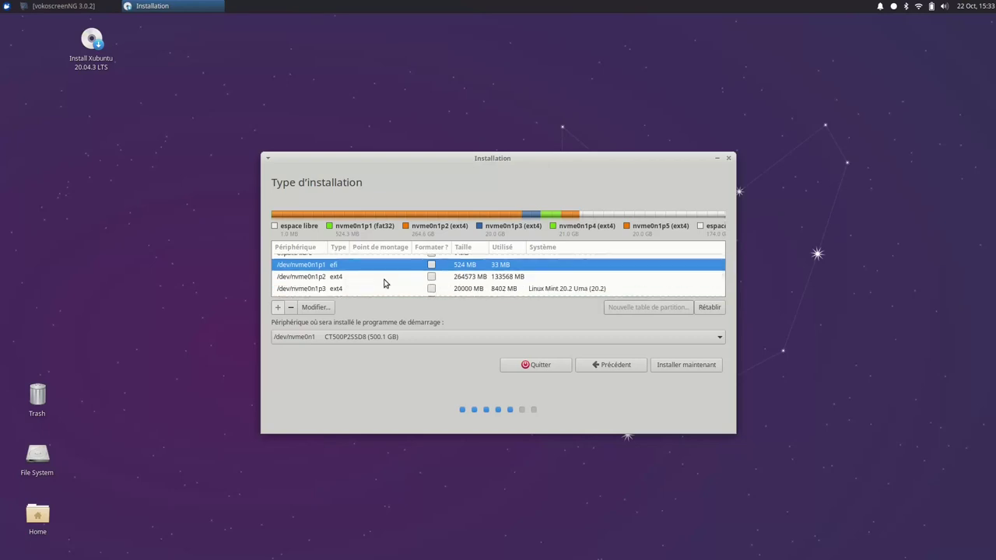
scroll(384, 283, down, 2)
scroll(386, 283, up, 3)
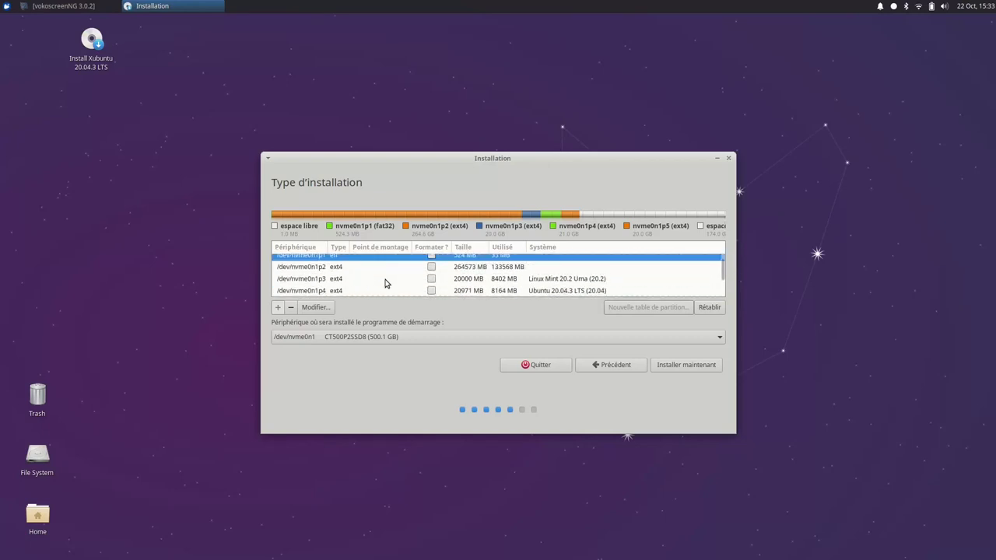
scroll(387, 282, up, 1)
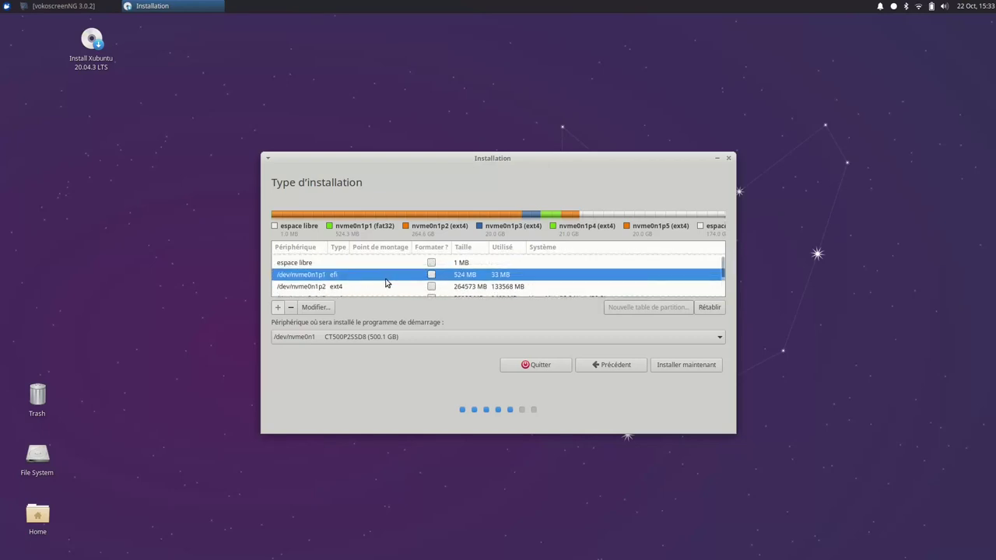
click(315, 306)
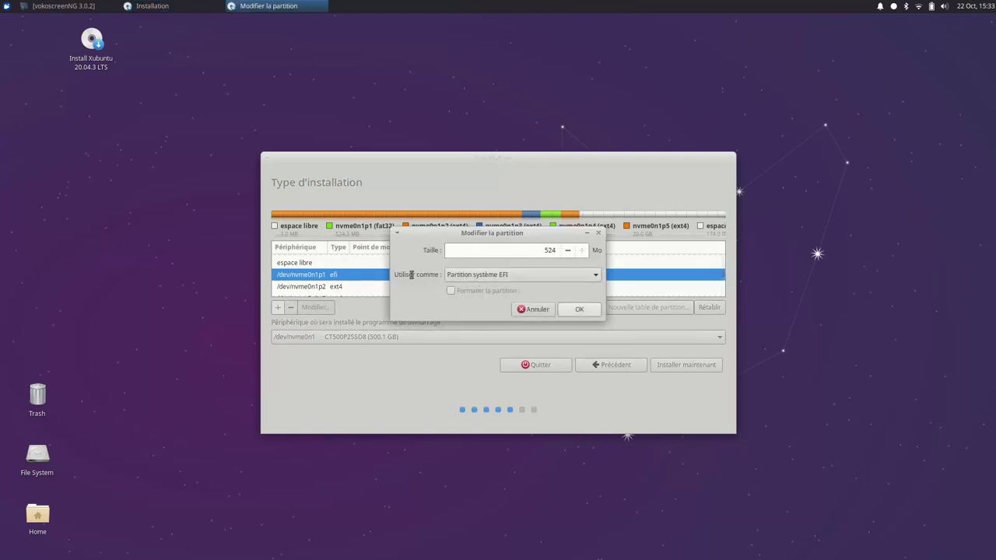
click(578, 309)
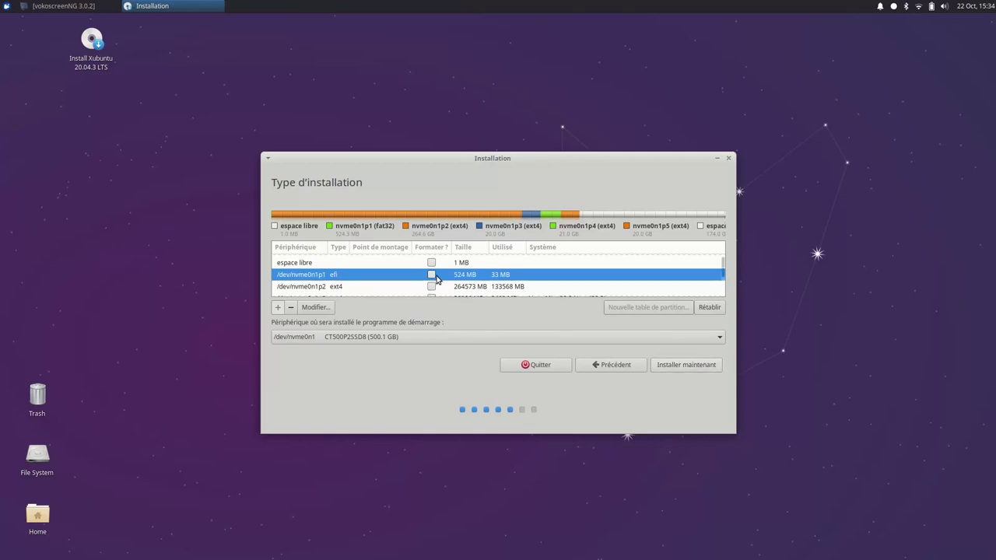
Step: Start the installation without formatting, accept both confirmations, and keep Paris as the location
scroll(435, 279, down, 3)
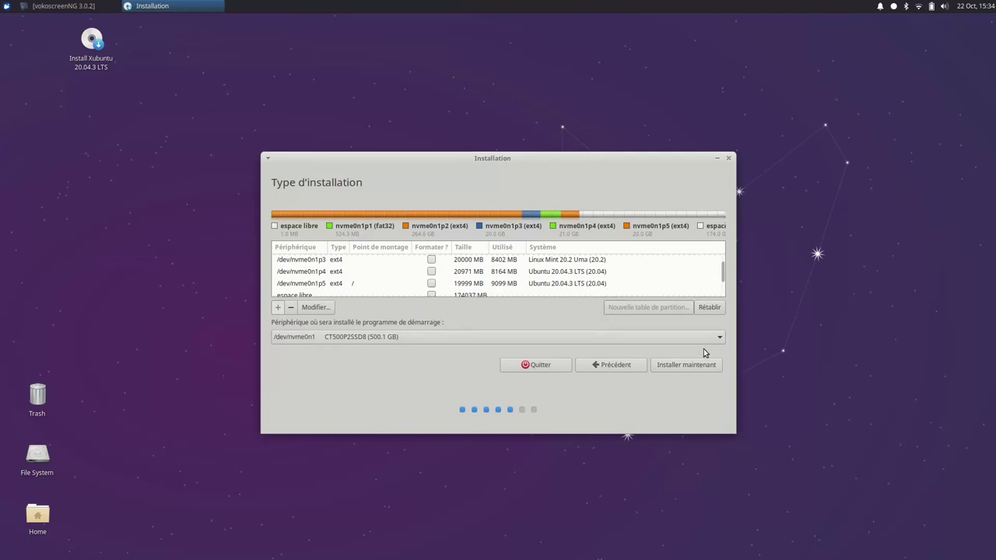
click(688, 365)
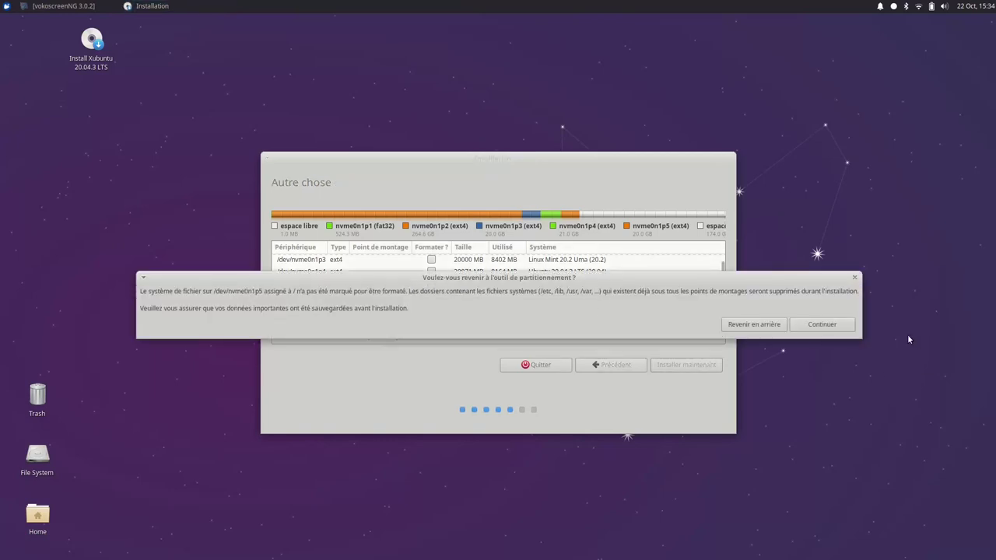
click(825, 325)
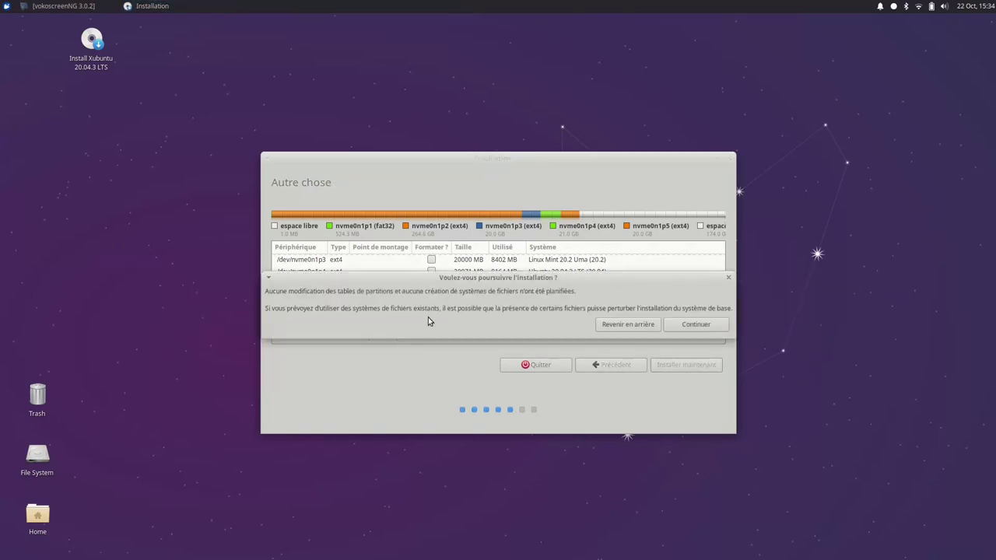
click(702, 330)
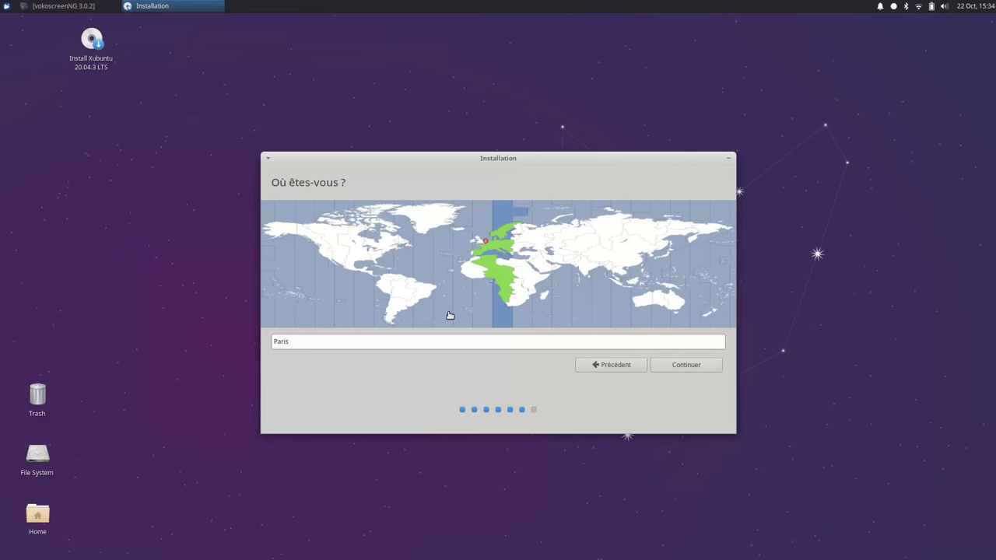
click(676, 364)
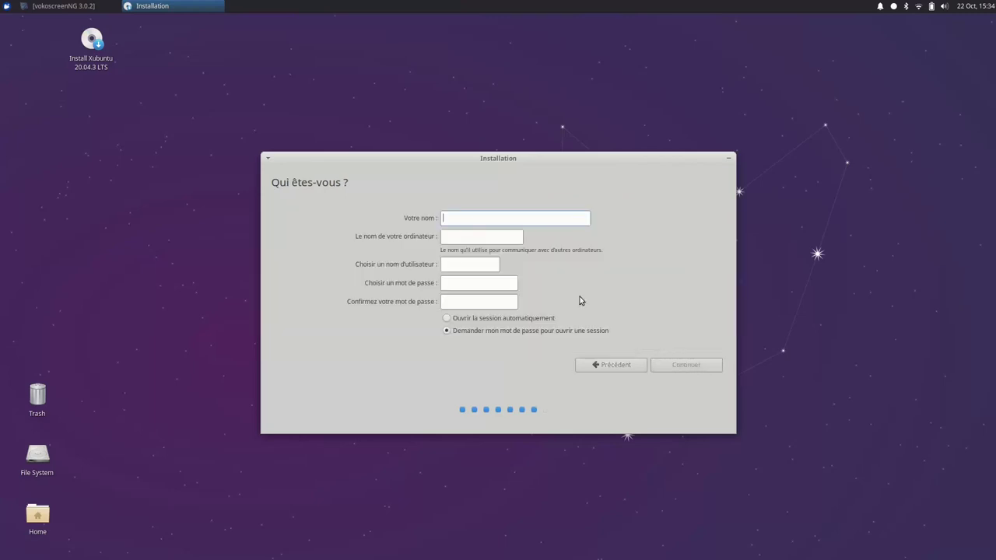
Step: Enter the user's name, fill in and confirm the account password, and continue with password login required
text(Mickaël)
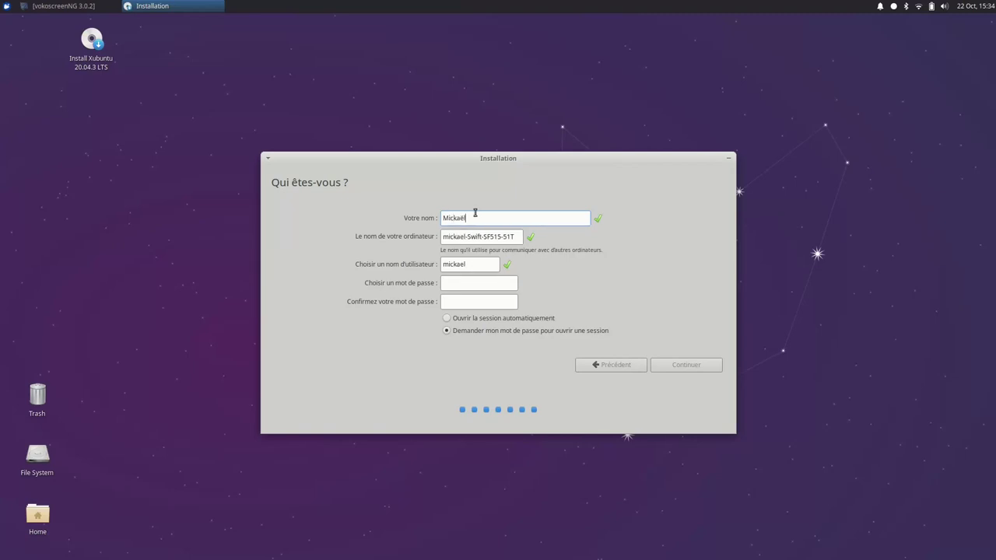
click(461, 284)
text(a)
key(Tab)
text(a)
key(Return)
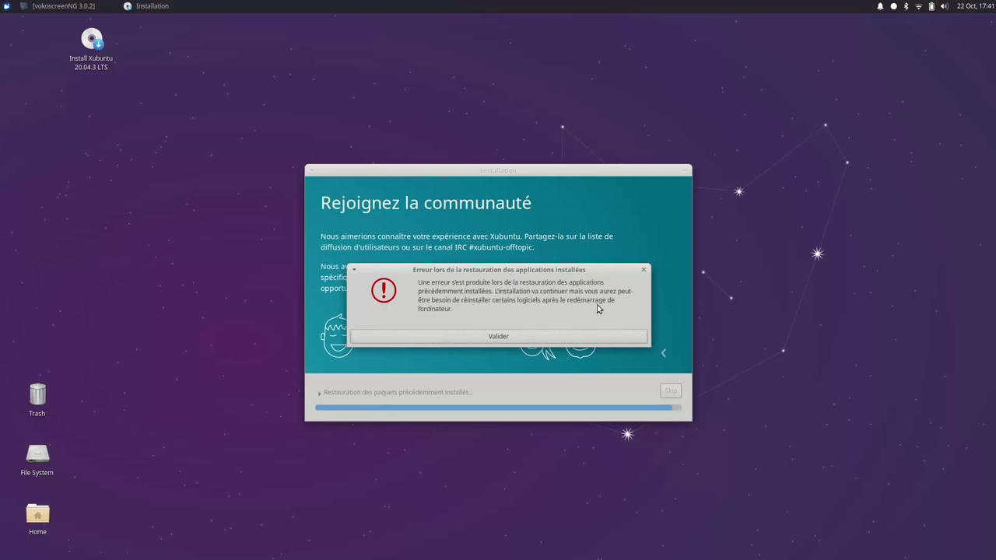
Step: Acknowledge the application restoration error and choose to continue testing Xubuntu after the installation
click(504, 339)
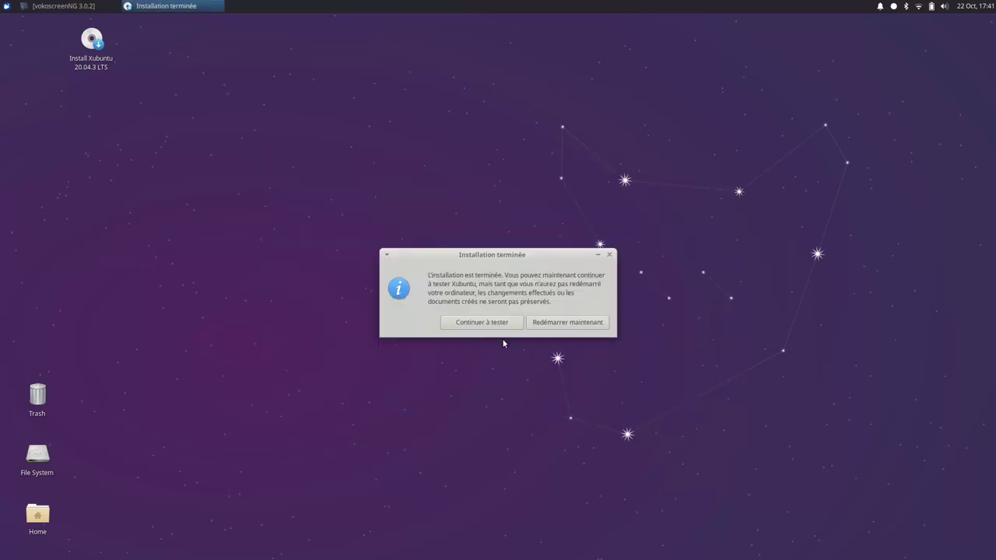
click(462, 324)
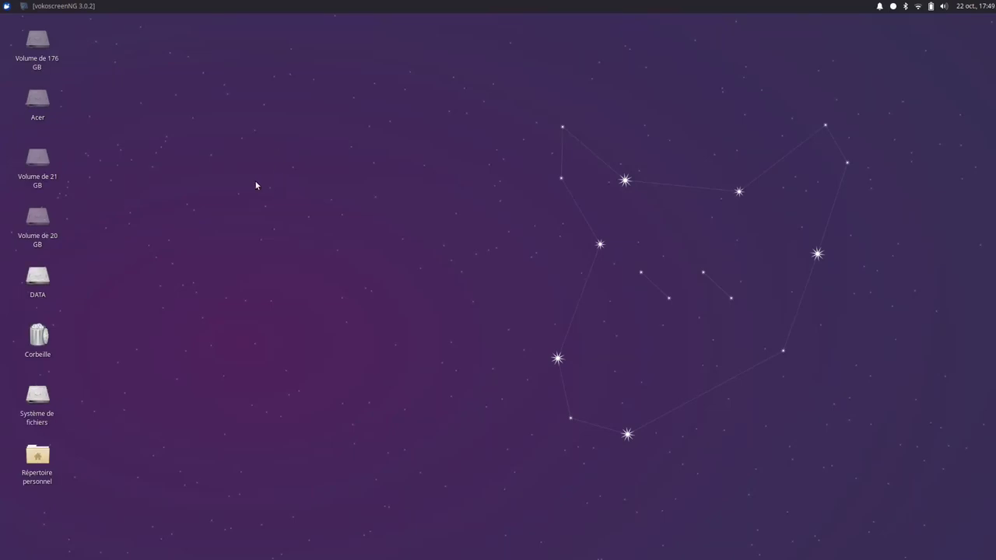
Step: Minimise the vokoscreenNG window, find the Logiciel application by searching "lo", and open it with its window nearer the desktop's centre
click(62, 6)
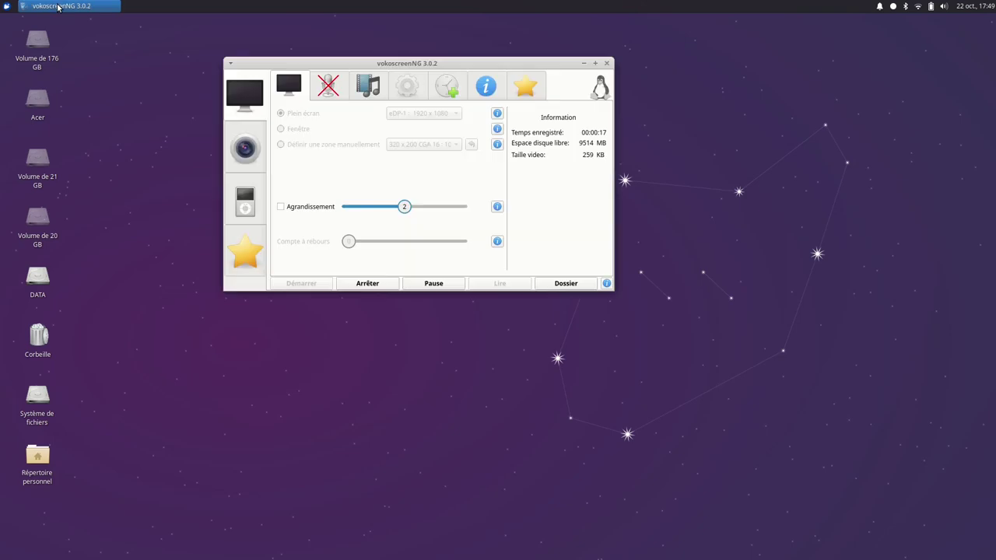
click(583, 63)
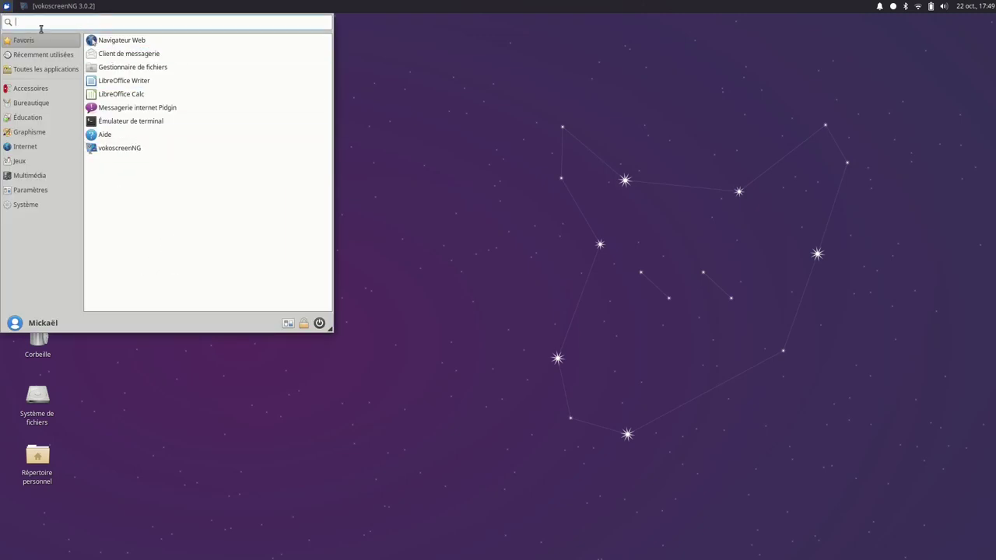
text(lo)
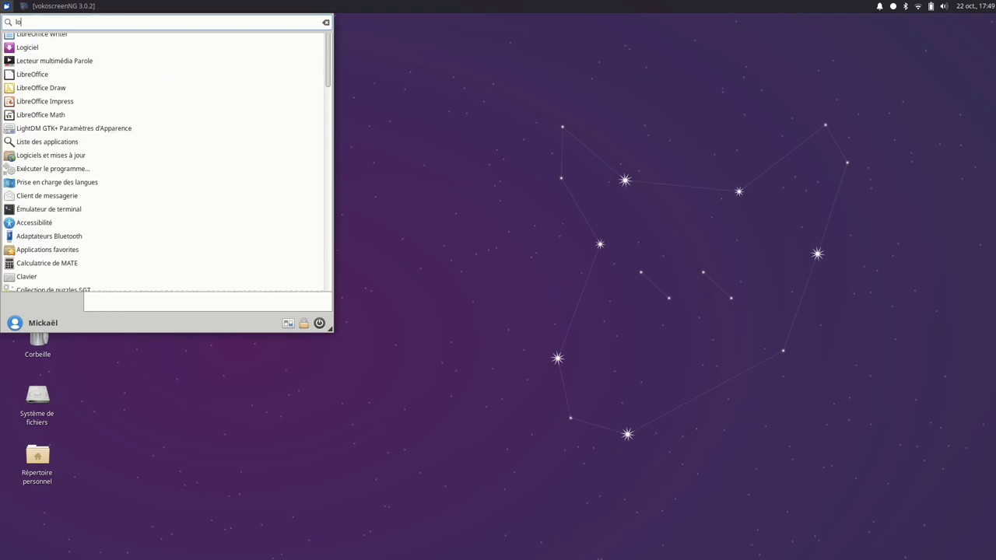
click(41, 42)
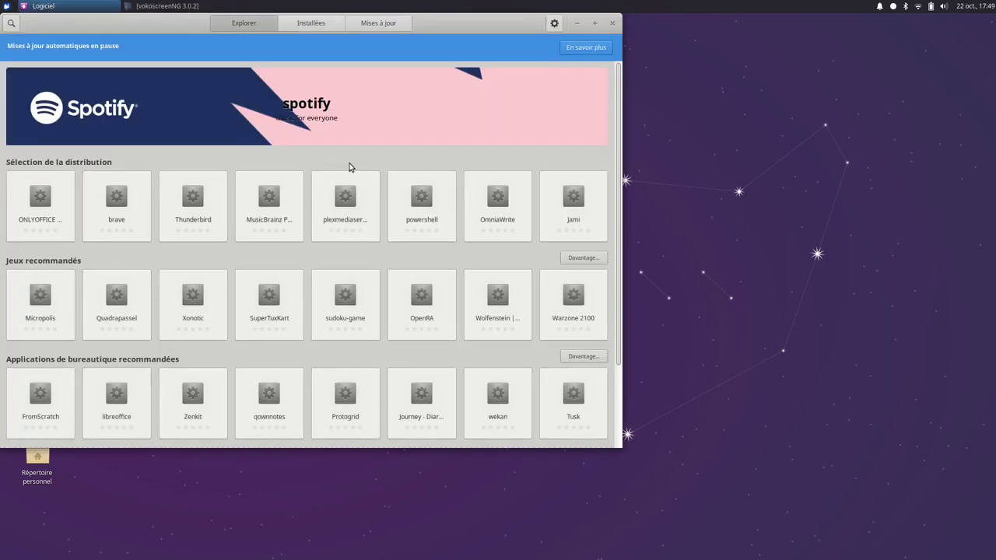
drag(449, 24, 574, 48)
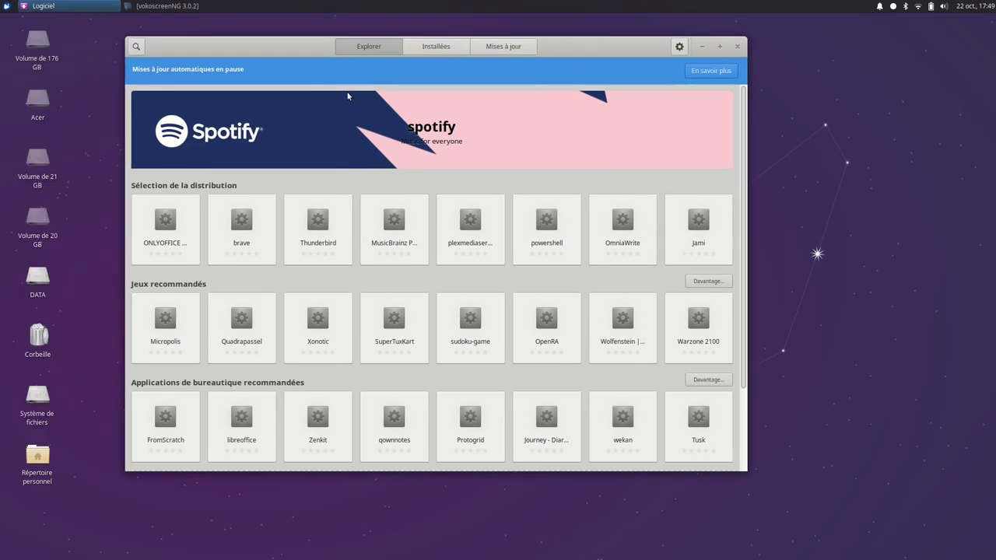
Step: Look through the Accessoires and Système applications and search the installed applications for "sn"
click(6, 7)
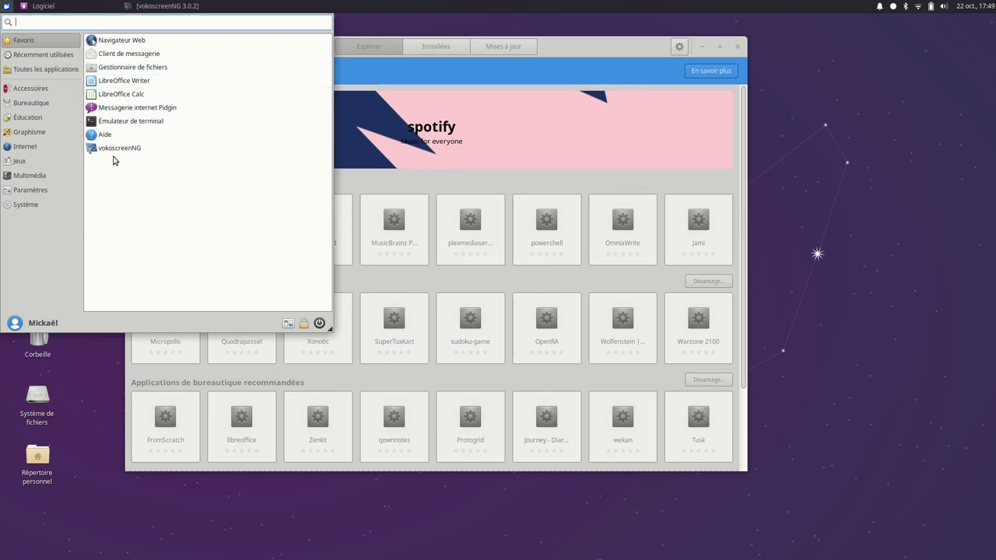
click(30, 91)
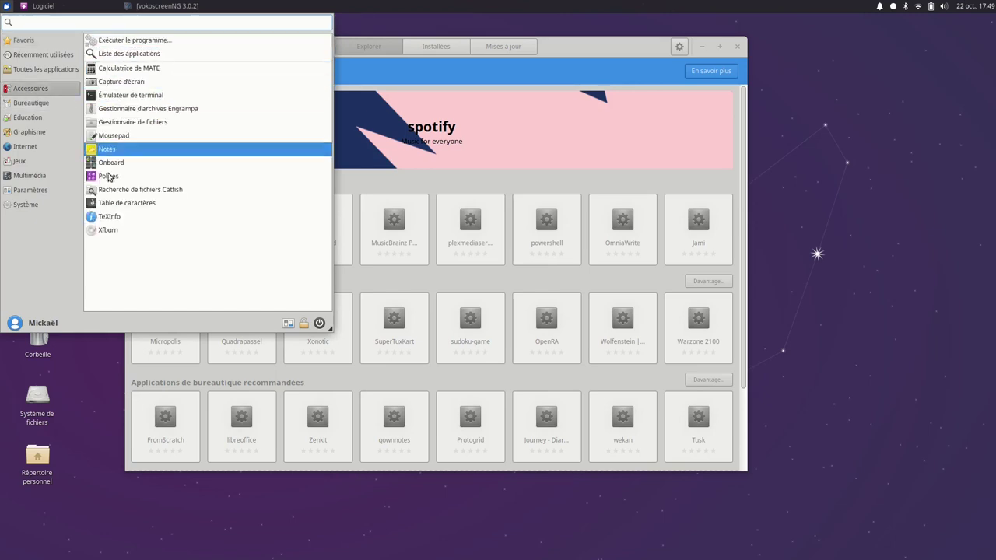
click(27, 207)
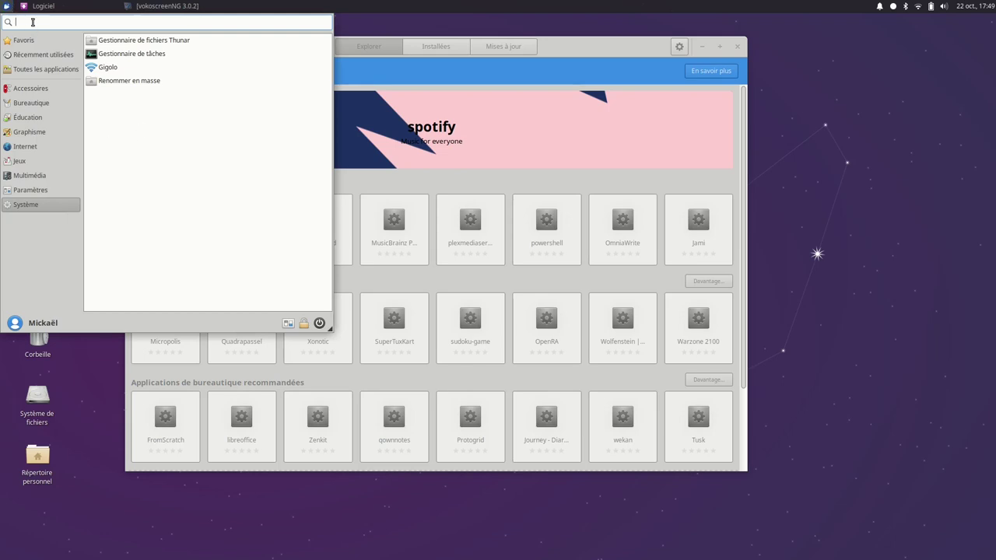
text(sn)
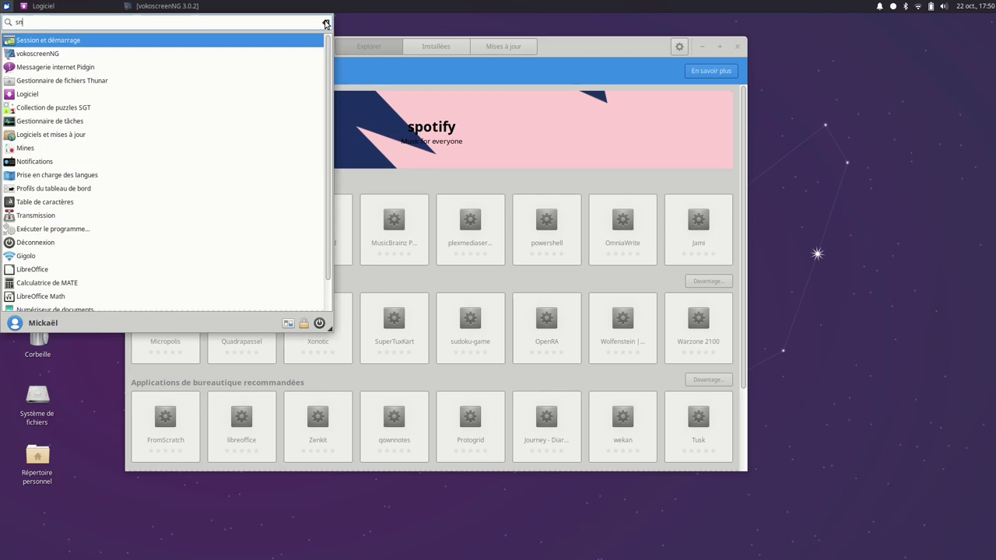
click(325, 23)
click(383, 24)
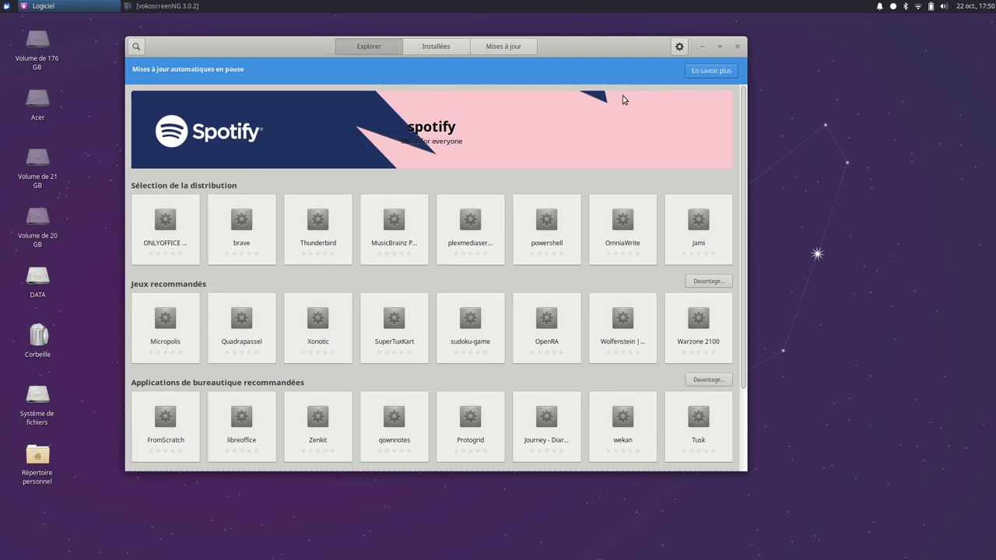
Step: Look over the favourite applications again and minimise the Logiciel window
click(52, 8)
click(68, 8)
click(6, 6)
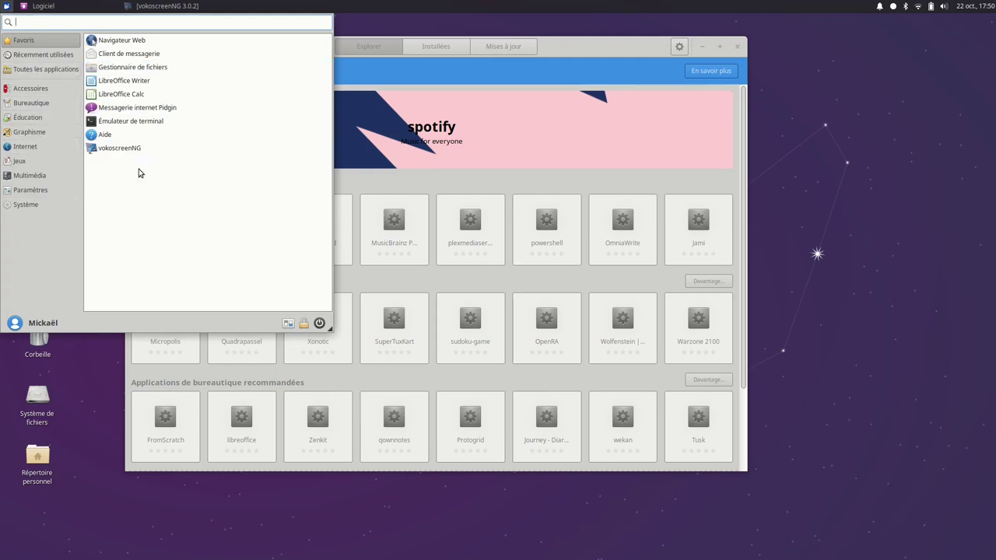
click(620, 40)
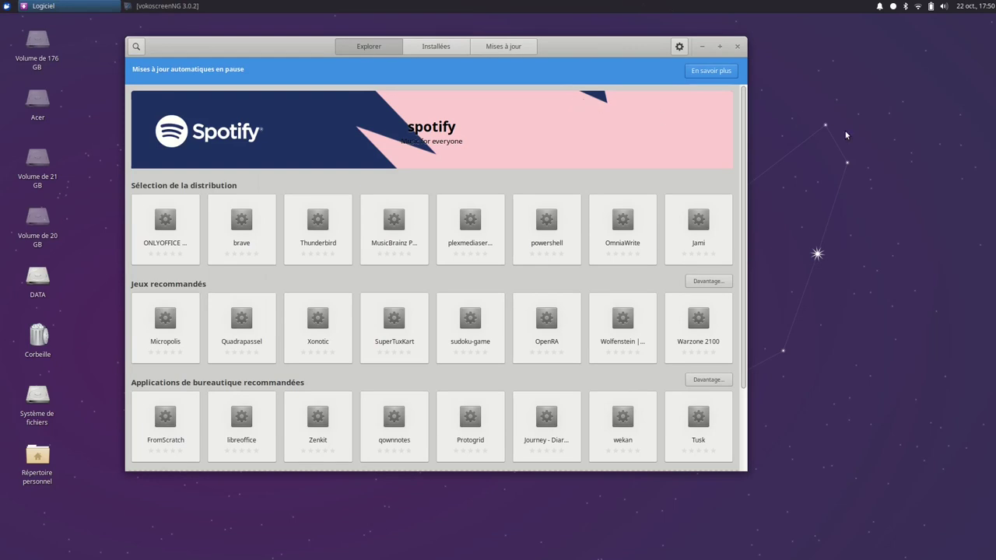
click(702, 46)
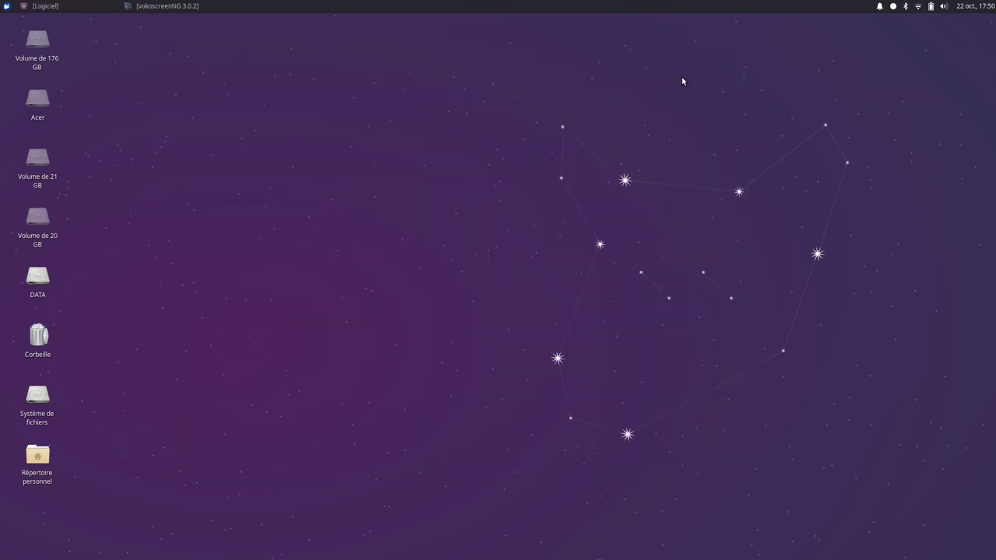
Step: Open Portail extérieur coffret.pdf from the home folder's Documents to check it, close it, and return to the home folder
double_click(47, 466)
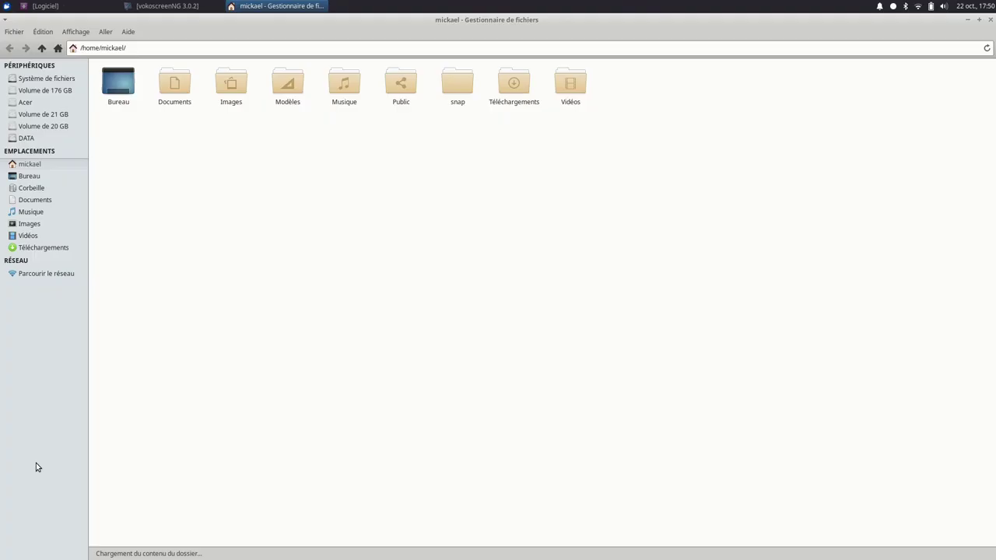
double_click(177, 84)
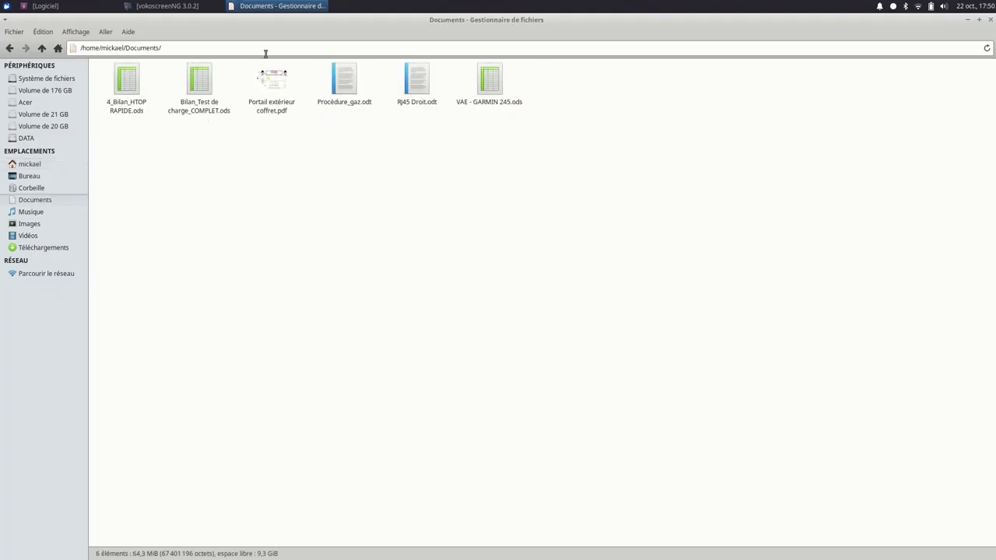
double_click(271, 82)
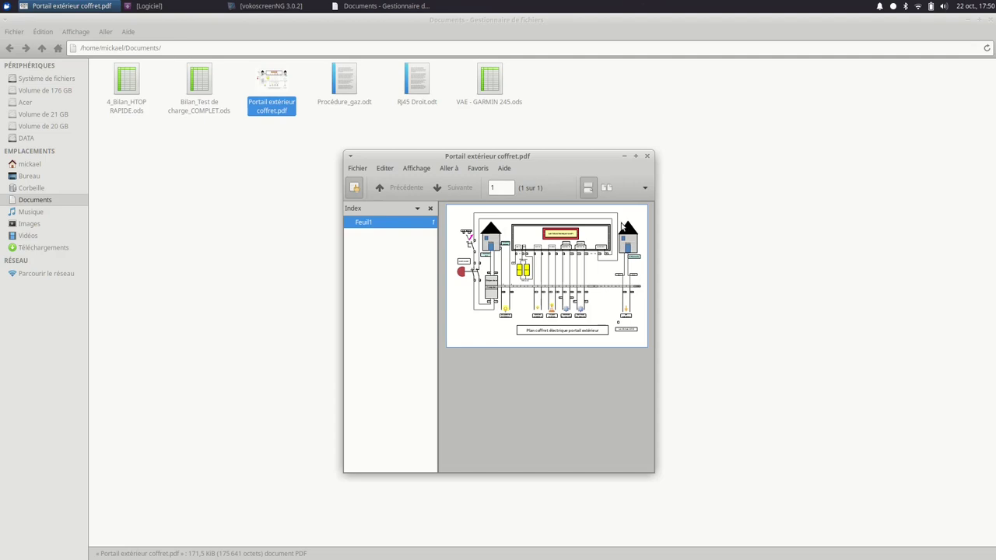
click(647, 155)
click(42, 49)
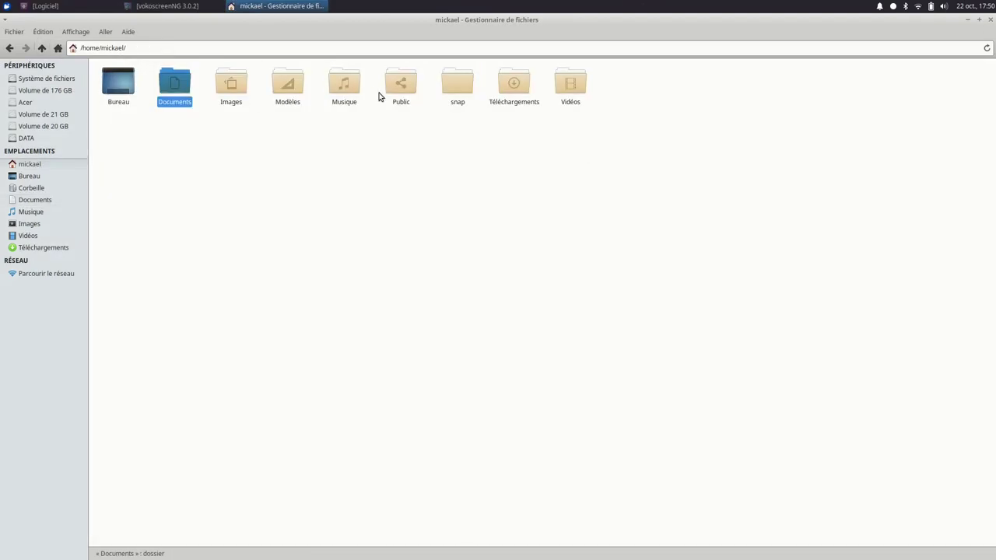
Step: Test INTRO_Lock_and_Key.mp3 from the Musique folder in the media player and close the player
double_click(345, 84)
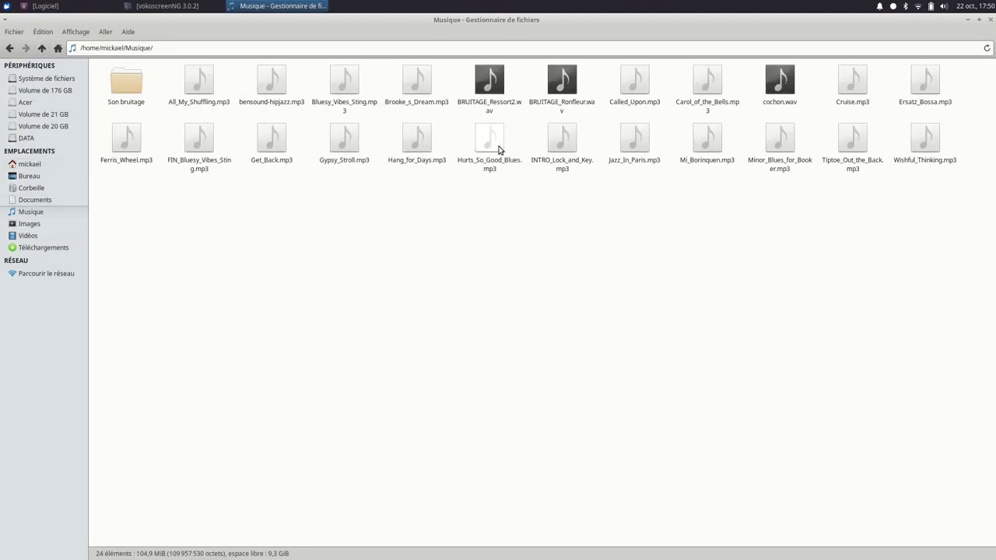
double_click(560, 152)
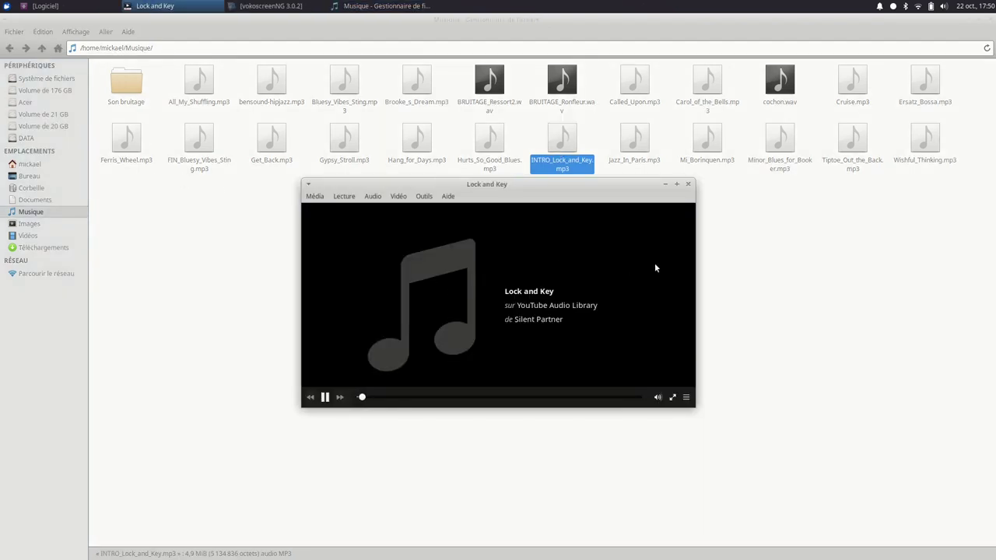
click(687, 185)
Step: Test loup.mp4 from the Vidéos folder in the media player and close the player
click(27, 235)
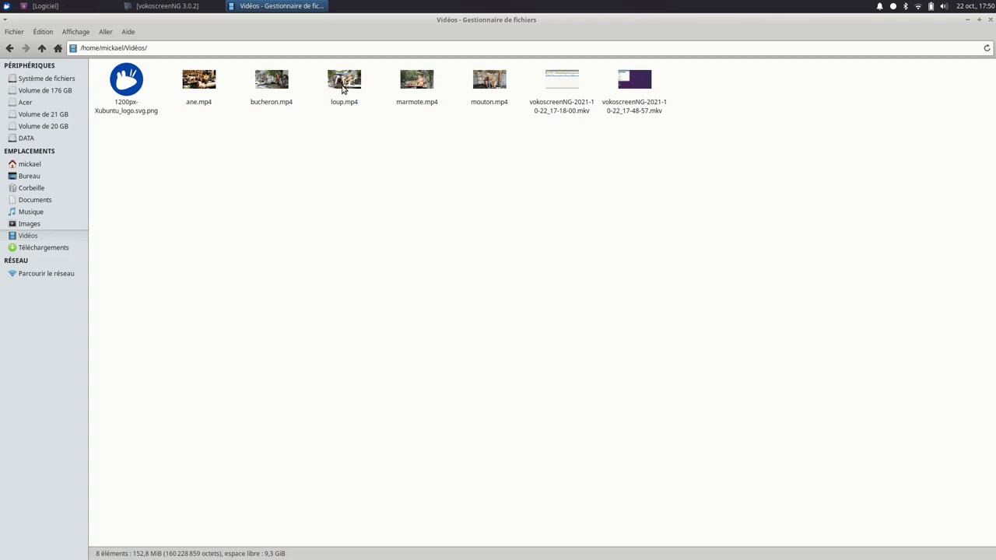
double_click(343, 84)
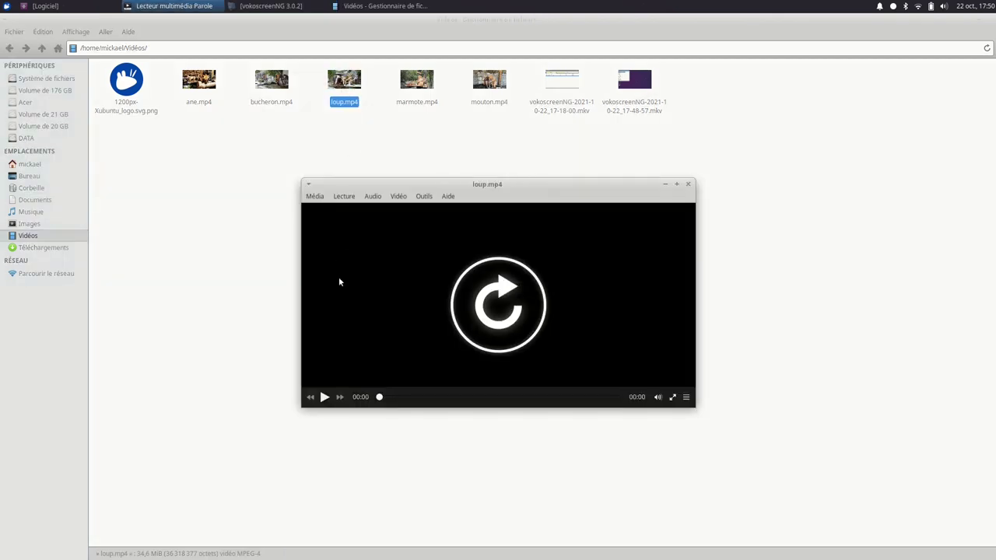
click(687, 184)
click(366, 238)
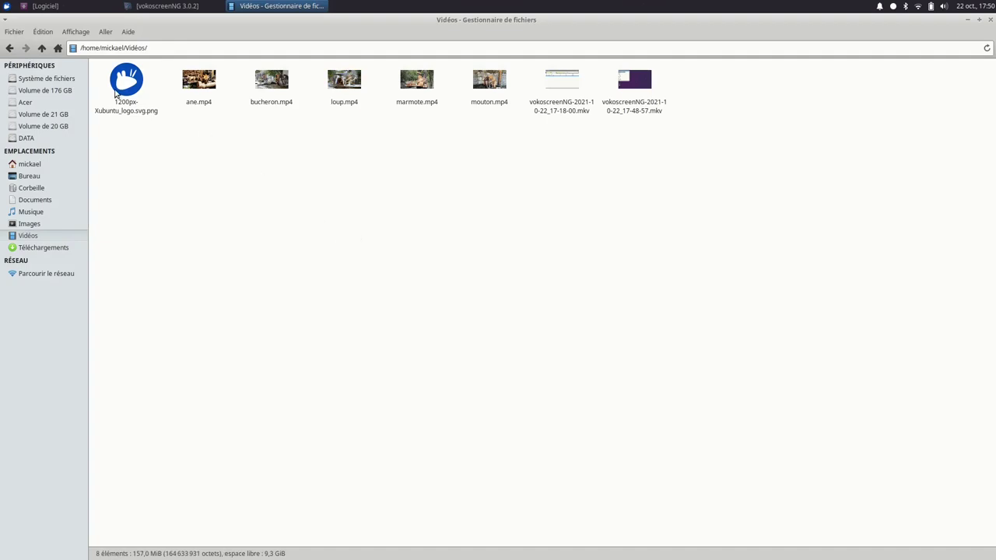
Step: Show the hidden files in the home folder to check for the .QUIMPERLE folder, and close the file manager
click(41, 49)
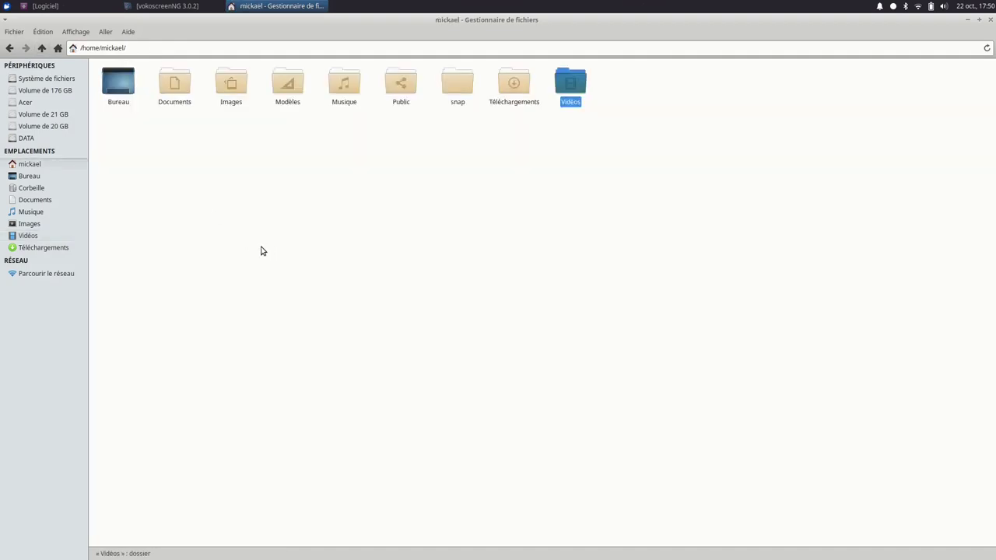
click(70, 33)
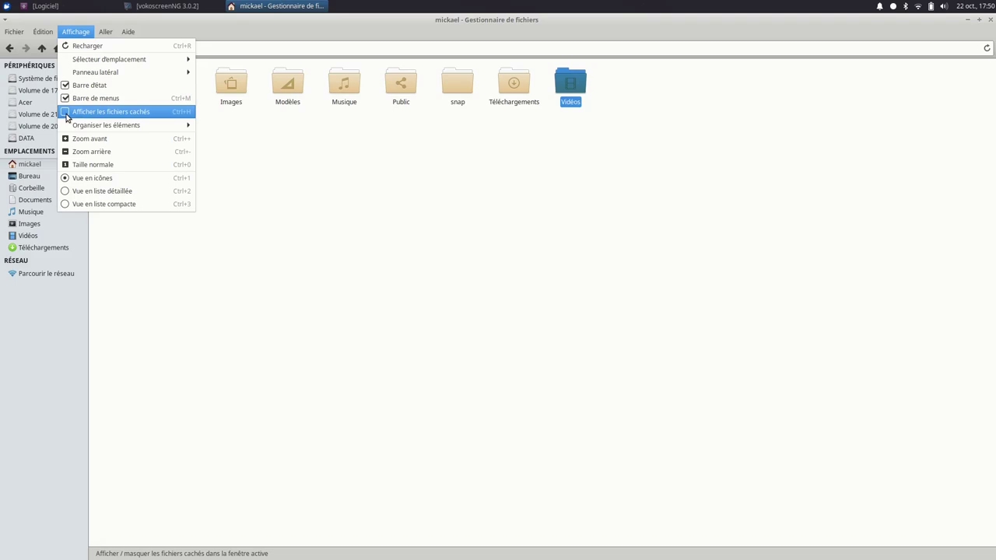
click(109, 112)
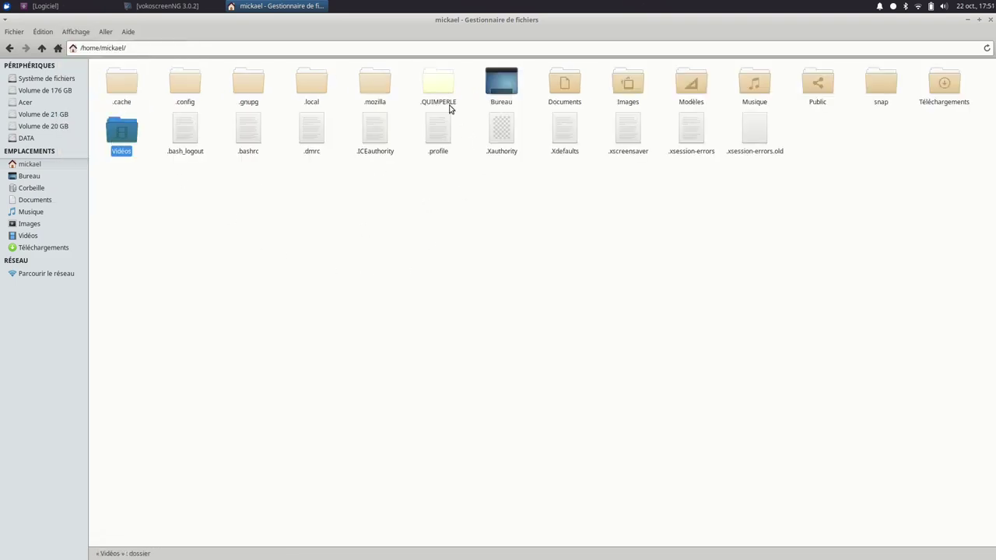
click(434, 82)
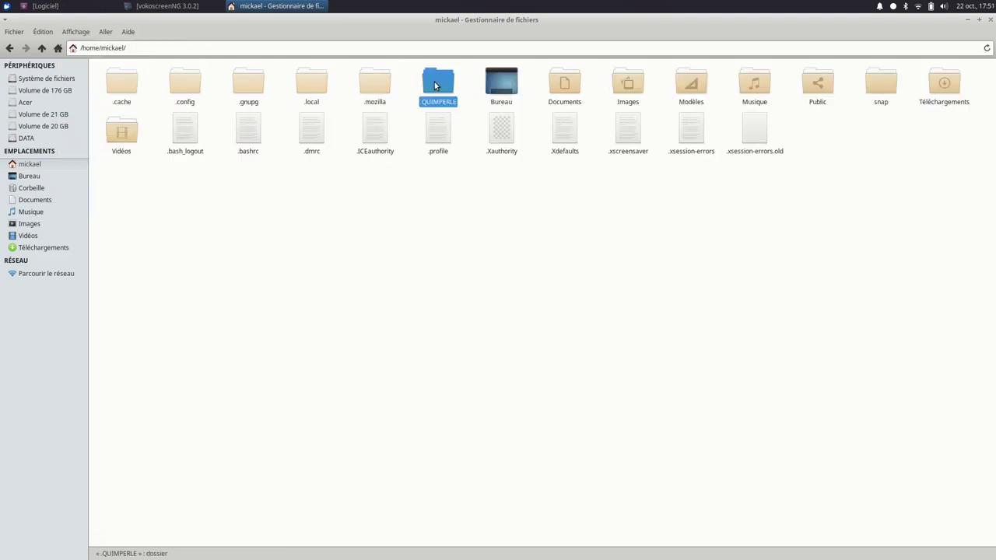
click(459, 218)
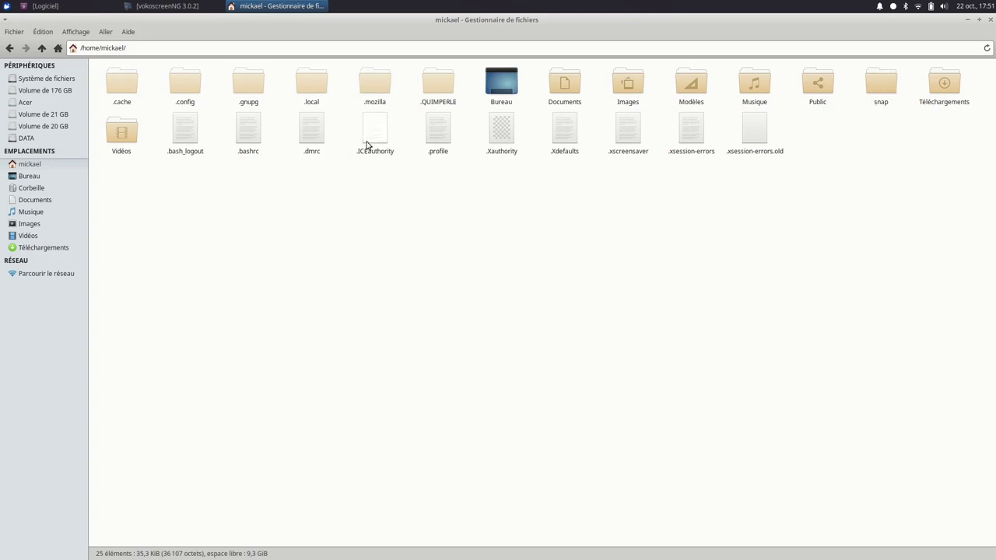
click(991, 20)
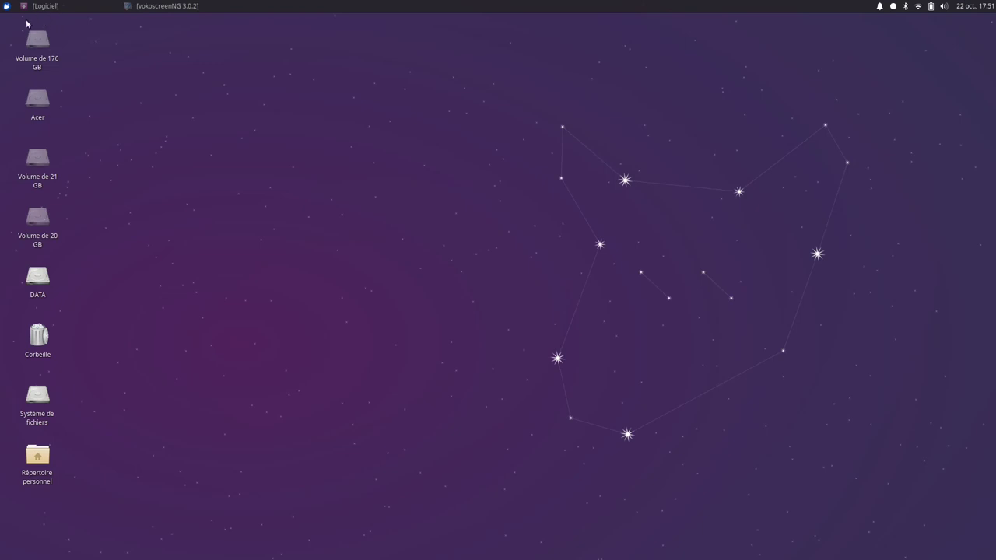
Step: Launch the web browser with a new Firefox profile, check its main menu, and close it
click(6, 6)
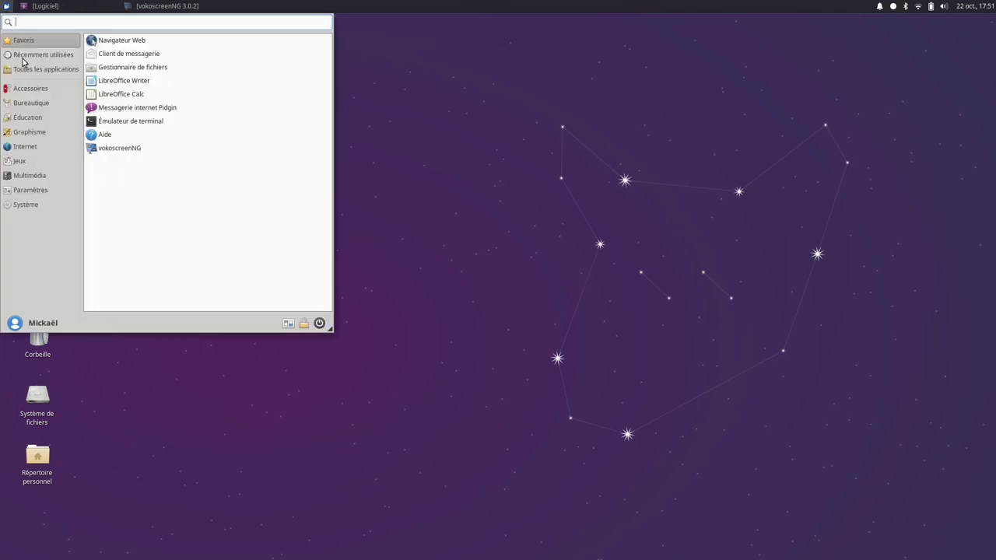
click(122, 39)
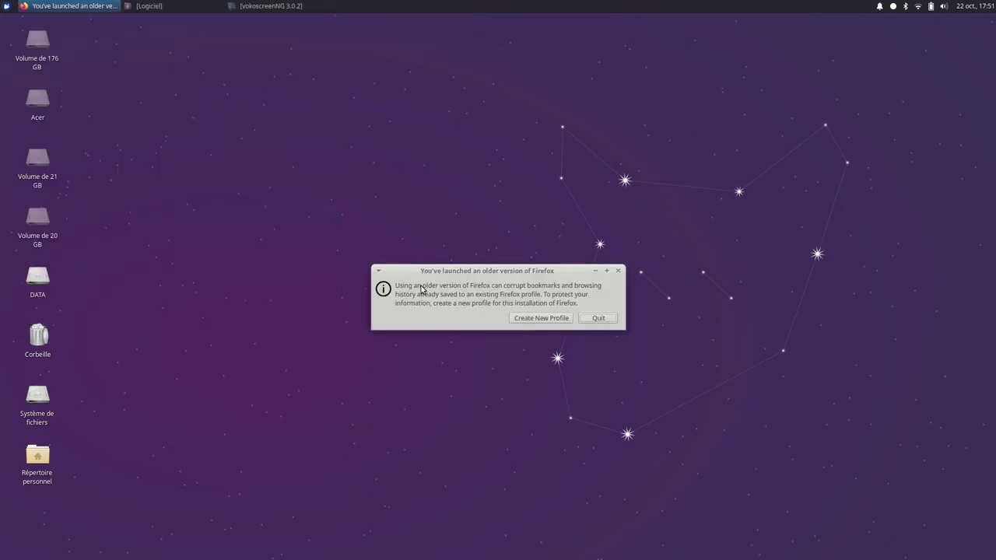
click(547, 323)
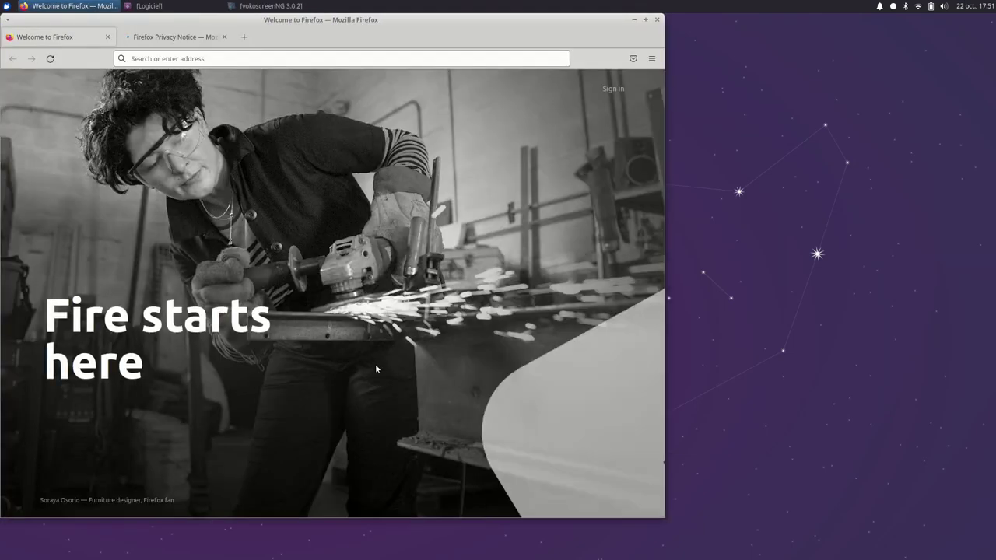
click(652, 58)
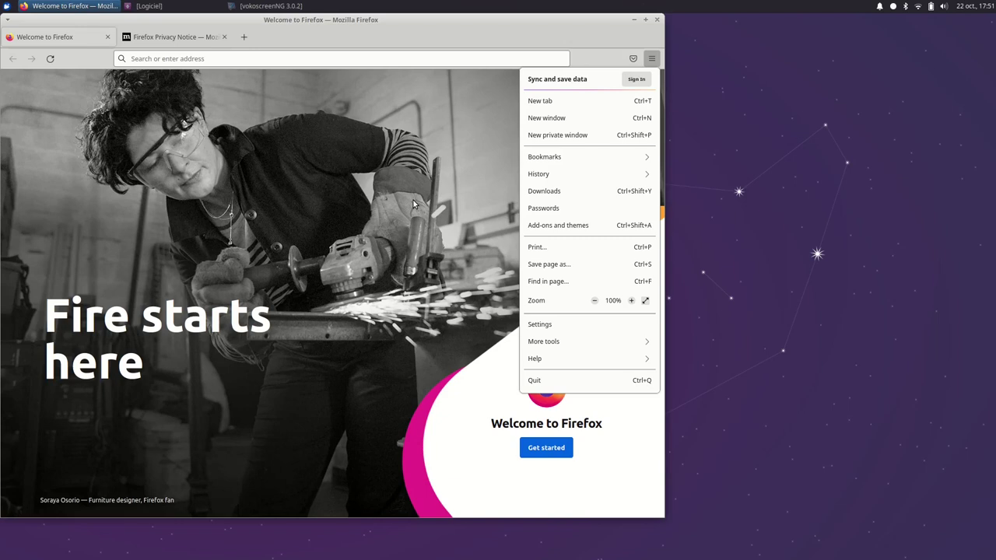
click(657, 19)
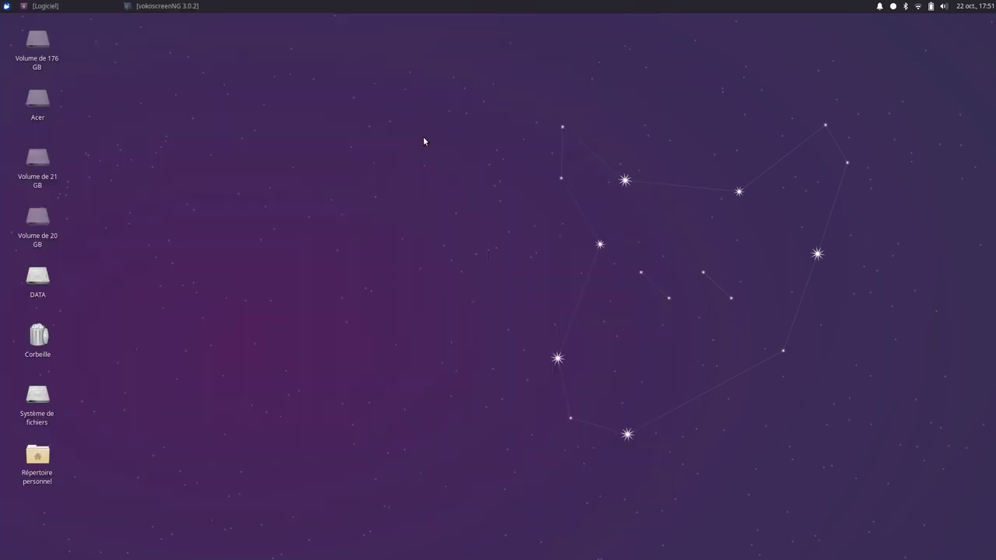